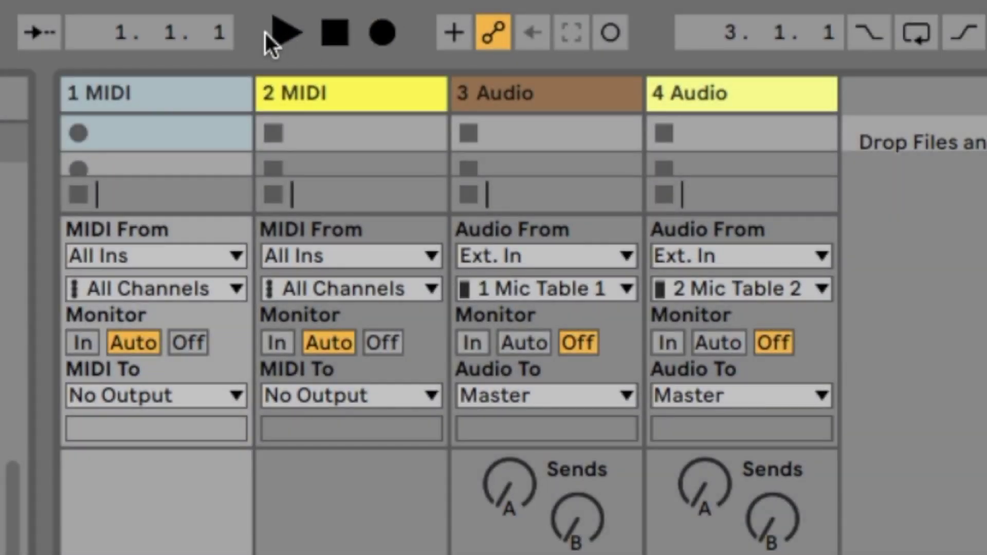
Step: Test-play the set with the metronome click turned on, stopping at 12.1.2
left_click(266, 30)
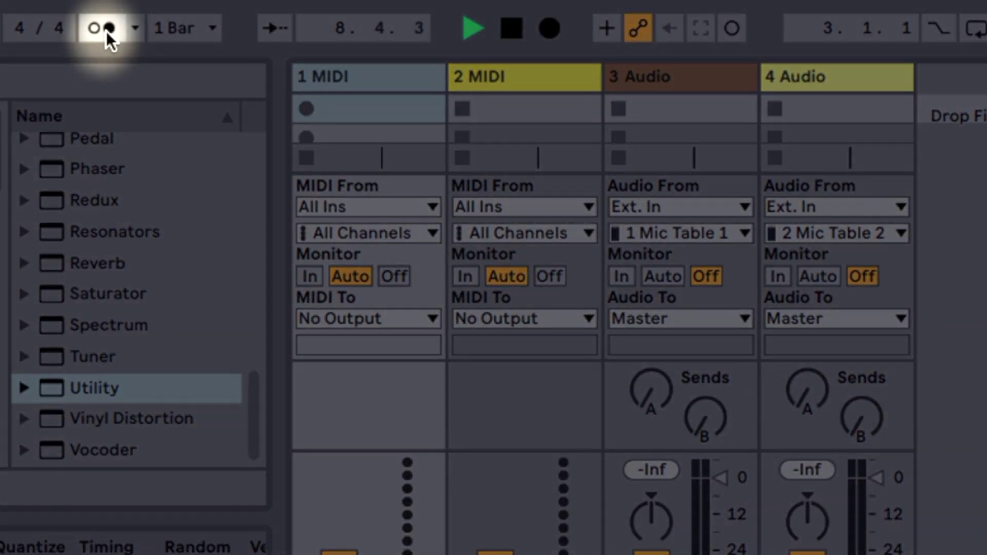
left_click(105, 28)
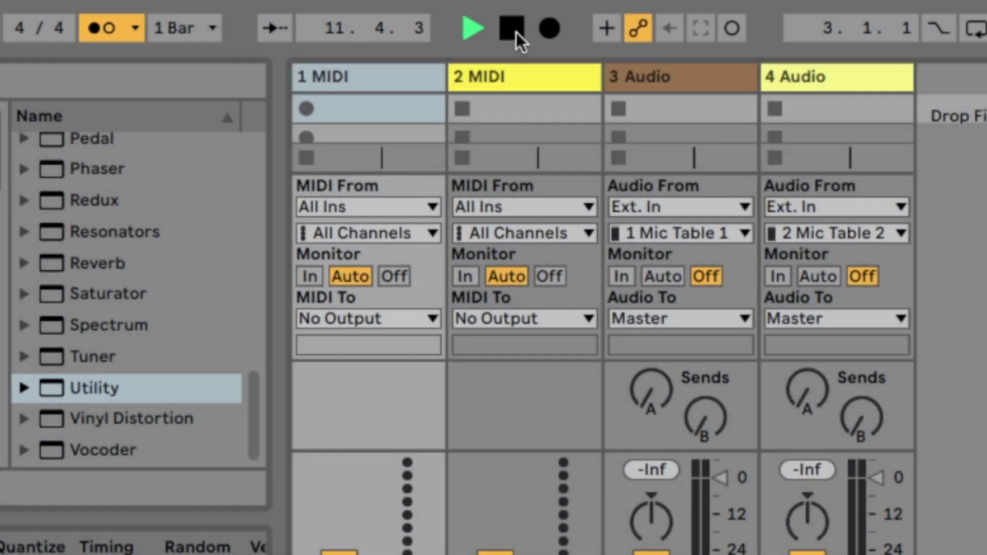
left_click(516, 32)
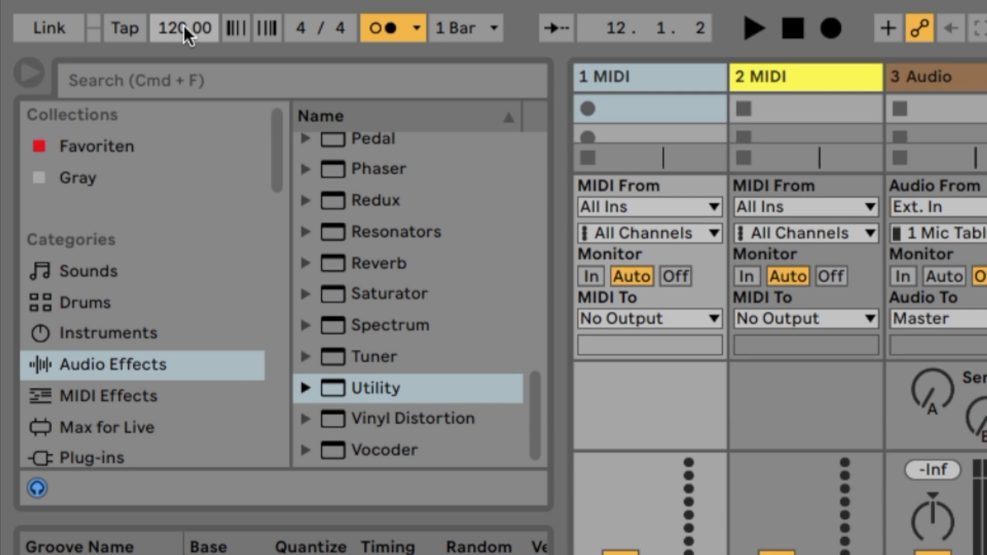
Step: Set the tempo to 125 BPM with playback running
left_click(184, 26)
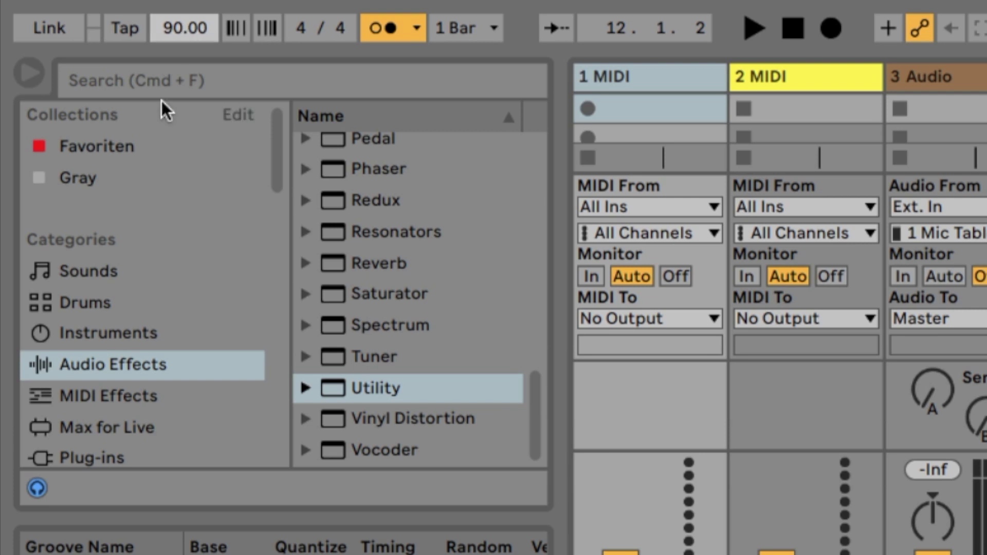
left_click(760, 29)
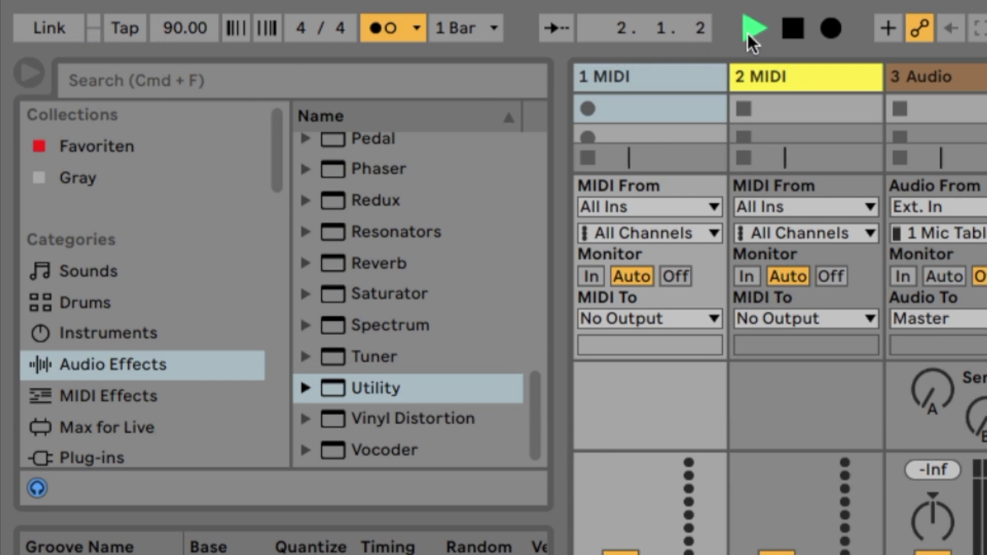
left_click(190, 24)
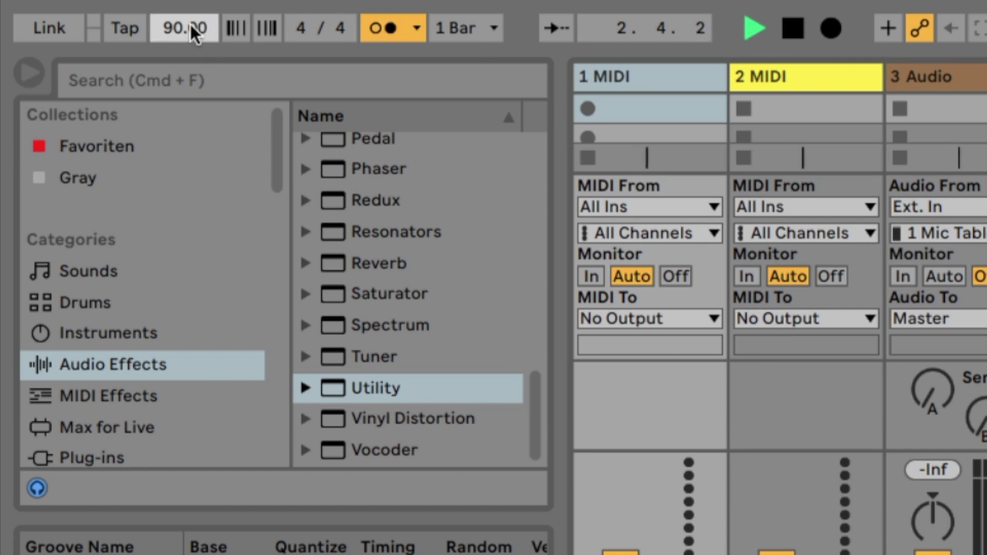
type("125")
key("Return")
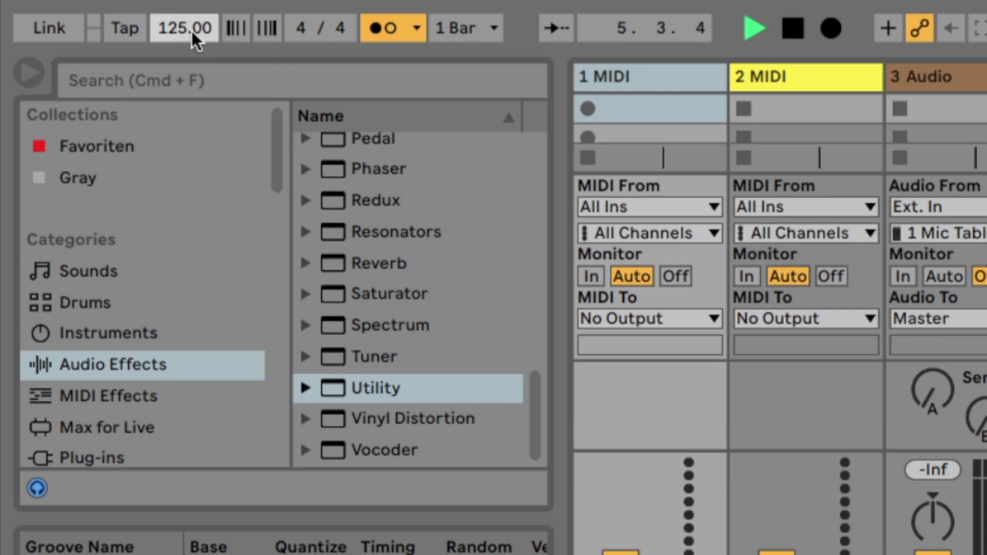
Step: Sweep the tempo higher, then set it back to 120 BPM and restart playback
mouse_move(192, 31)
left_mouse_down()
mouse_move(192, 0)
mouse_move(190, 38)
left_mouse_up()
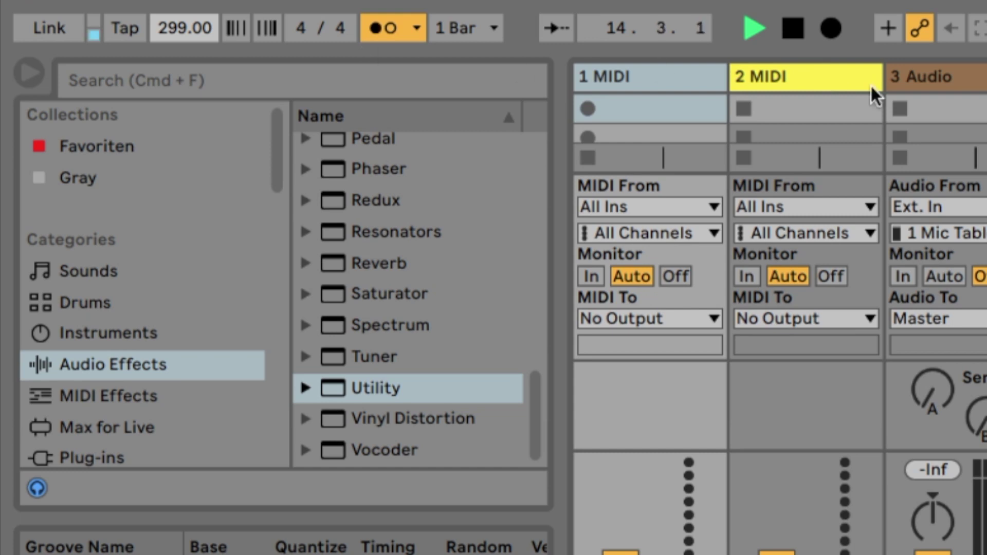
left_click(801, 36)
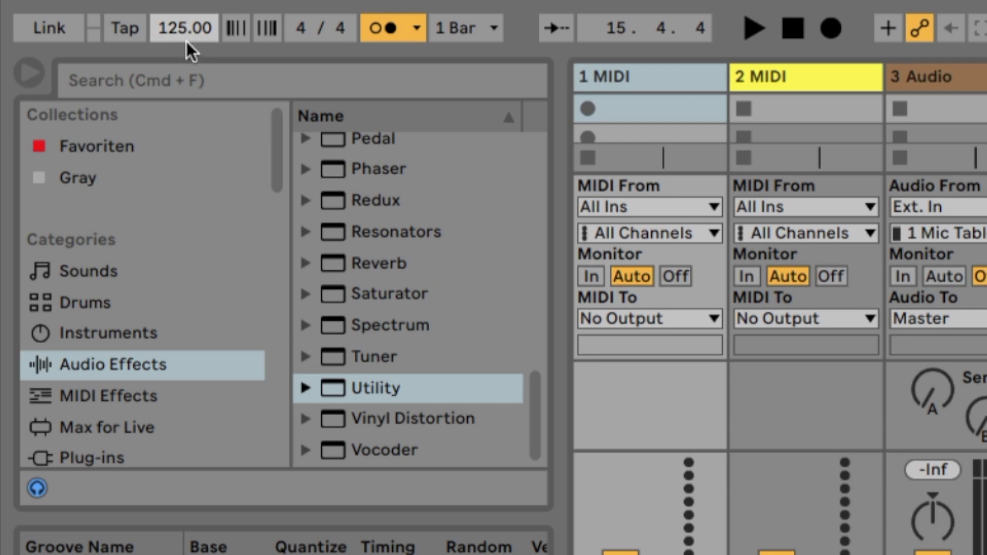
type("120")
key("Return")
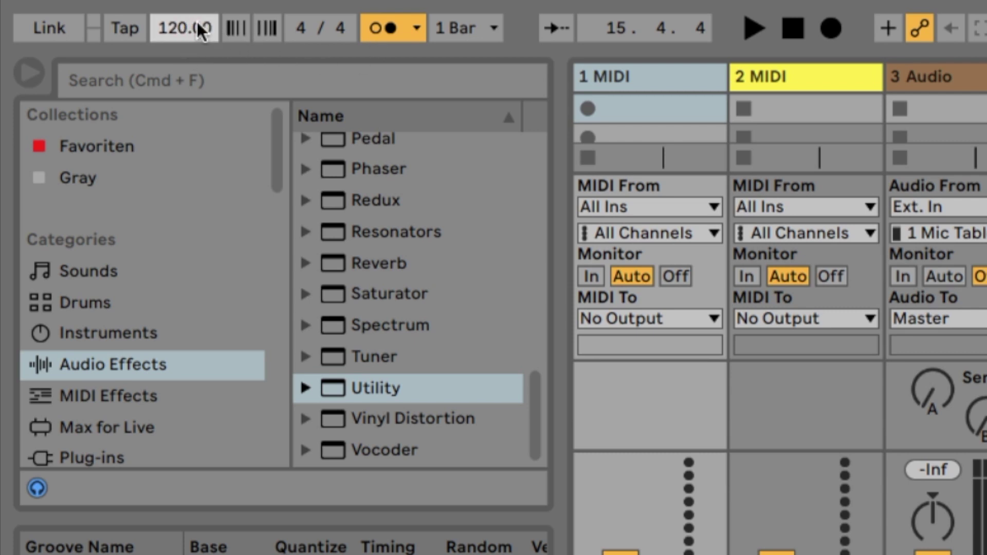
left_click(755, 27)
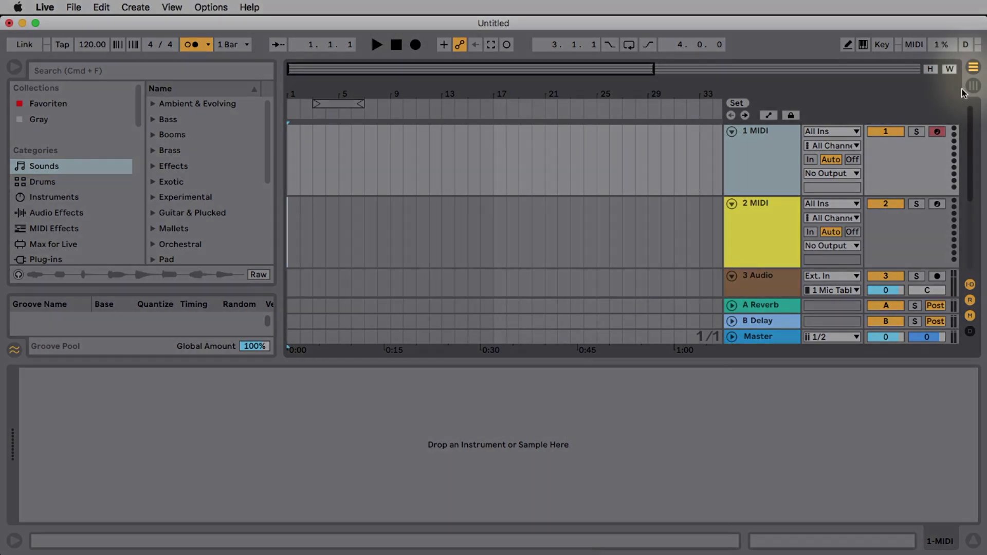
Step: Flip between Session and Arrangement views, ending in Arrangement with playback from bar 1
left_click(973, 85)
key("Tab")
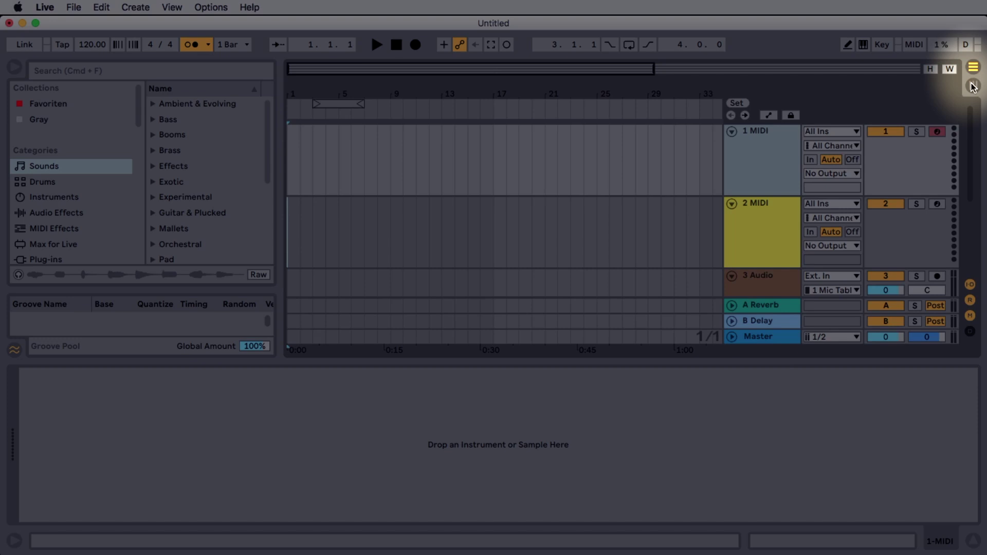
left_click(974, 85)
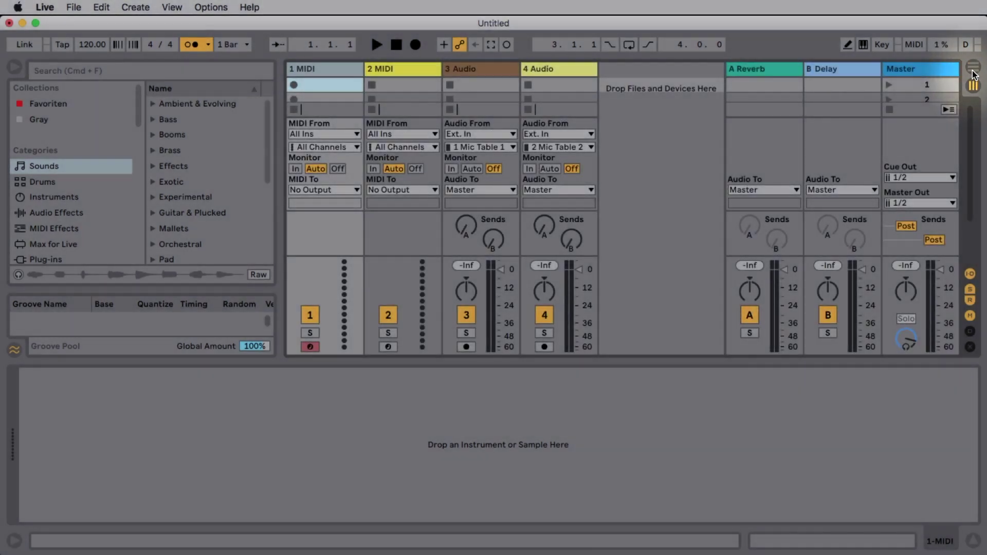
key("Tab")
left_click(974, 86)
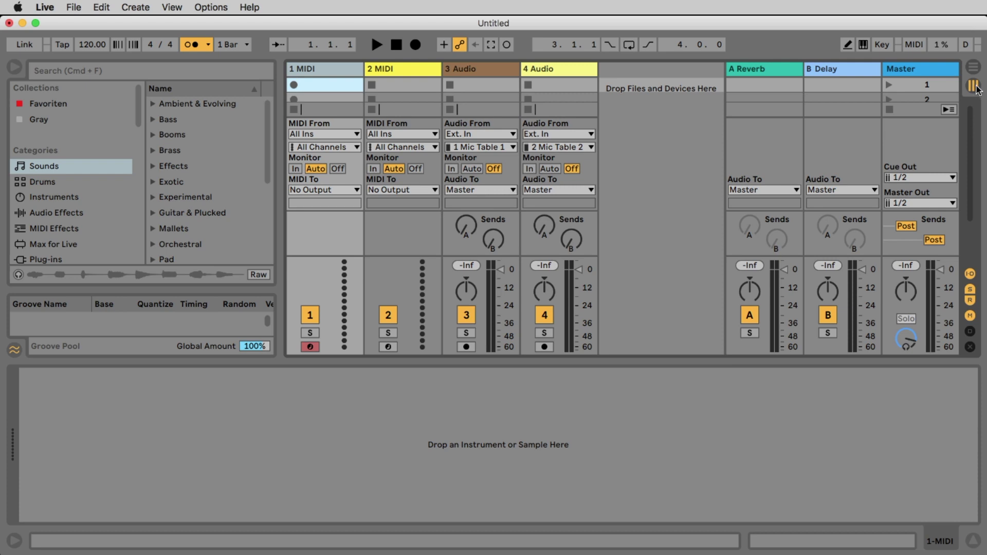
left_click(972, 69)
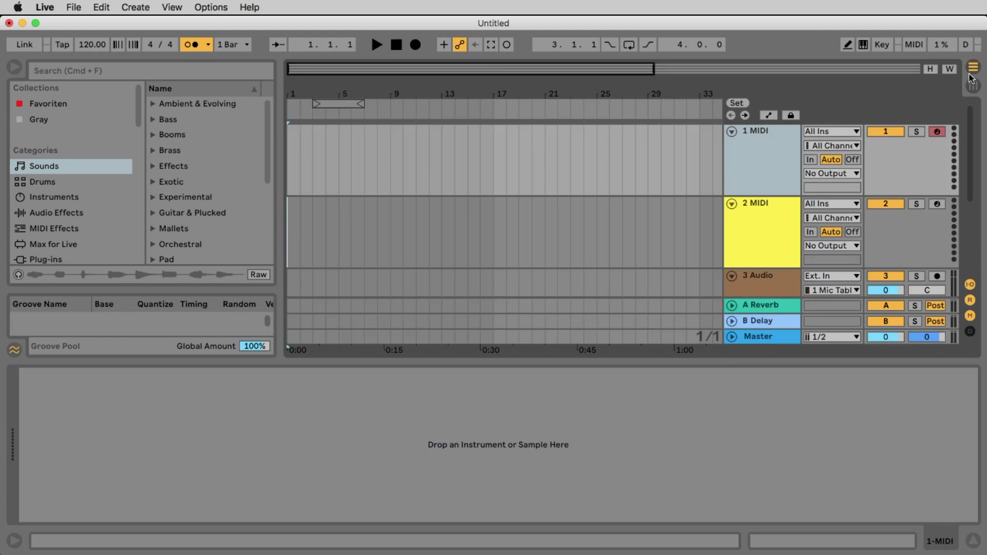
left_click(377, 45)
Step: Turn the metronome off and stop playback at 5.1.2
left_click(191, 44)
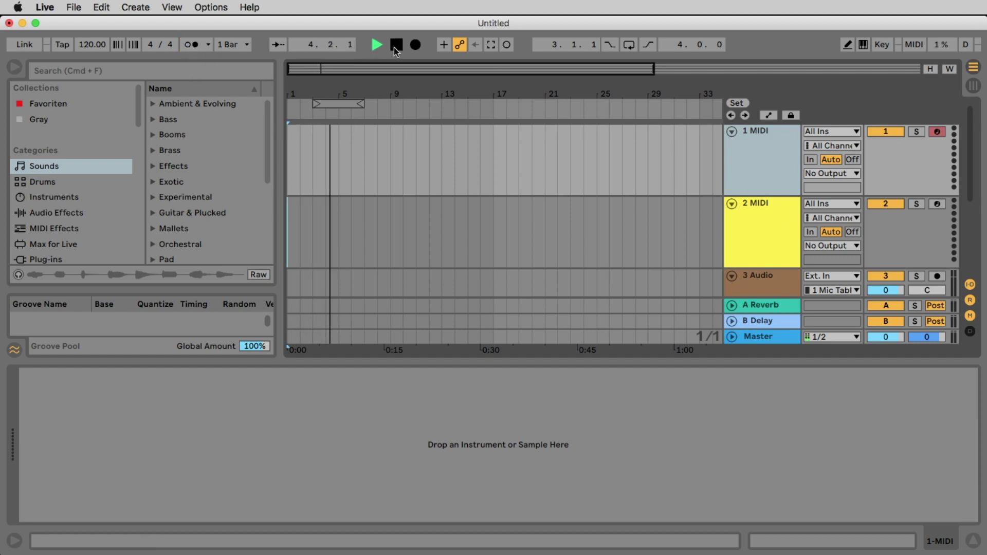
left_click(396, 48)
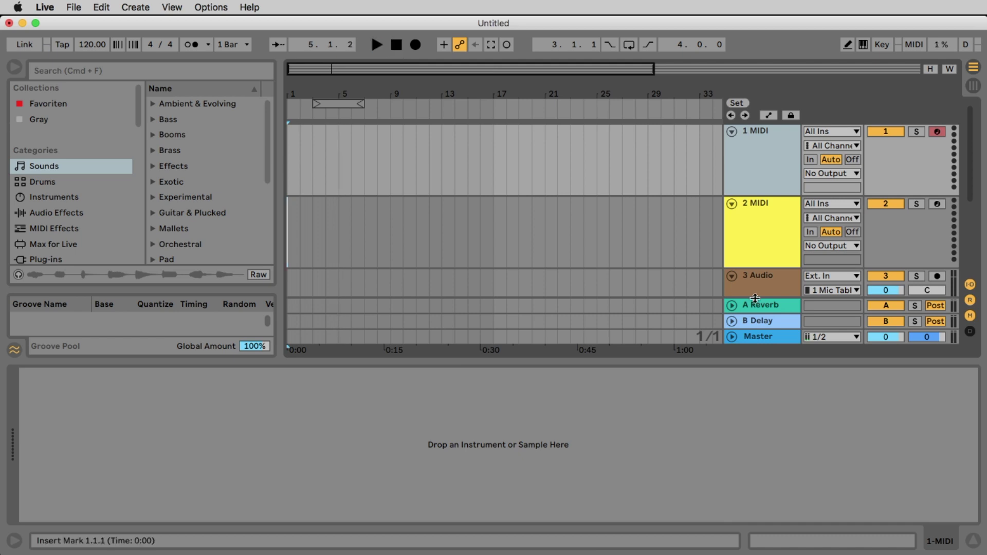
scroll(782, 226, "down", 5)
scroll(778, 227, "up", 5)
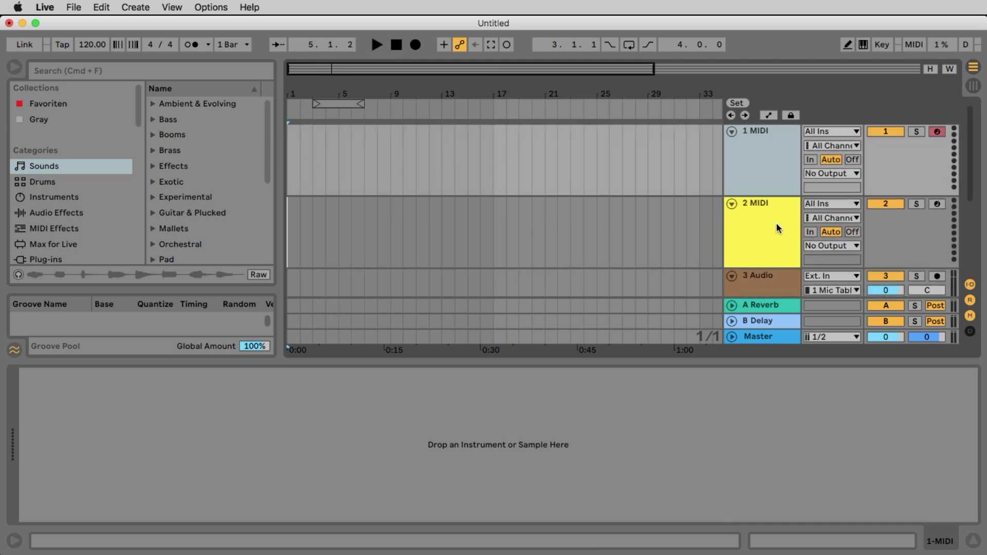
Step: Look over the two MIDI and two audio tracks and the Create menu without adding anything
scroll(781, 206, "down", 5)
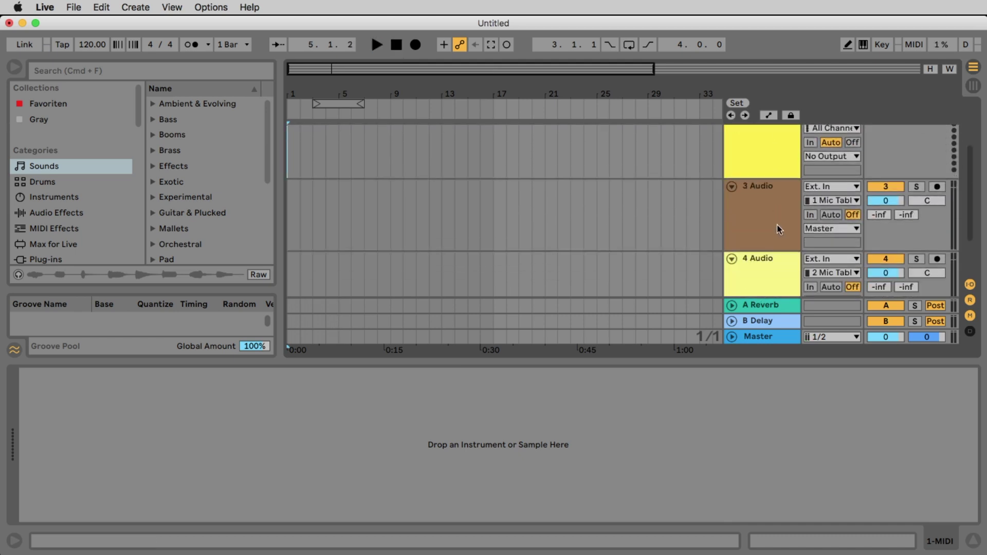
scroll(778, 248, "up", 5)
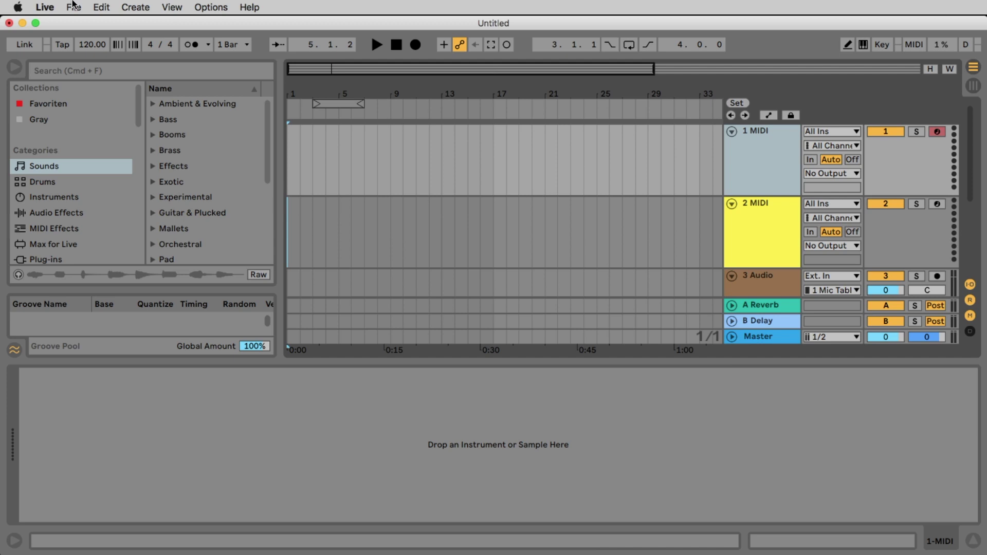
left_click(125, 6)
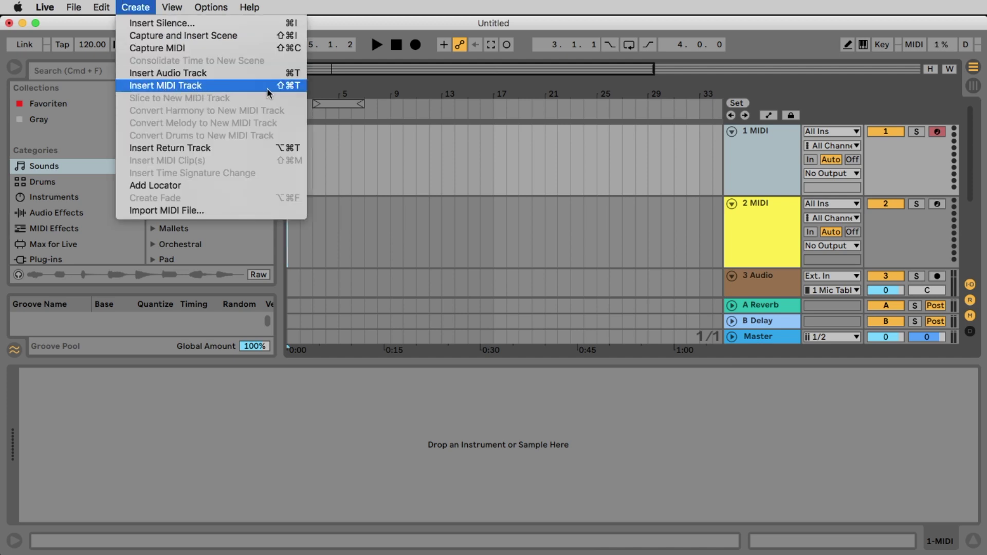
left_click(525, 182)
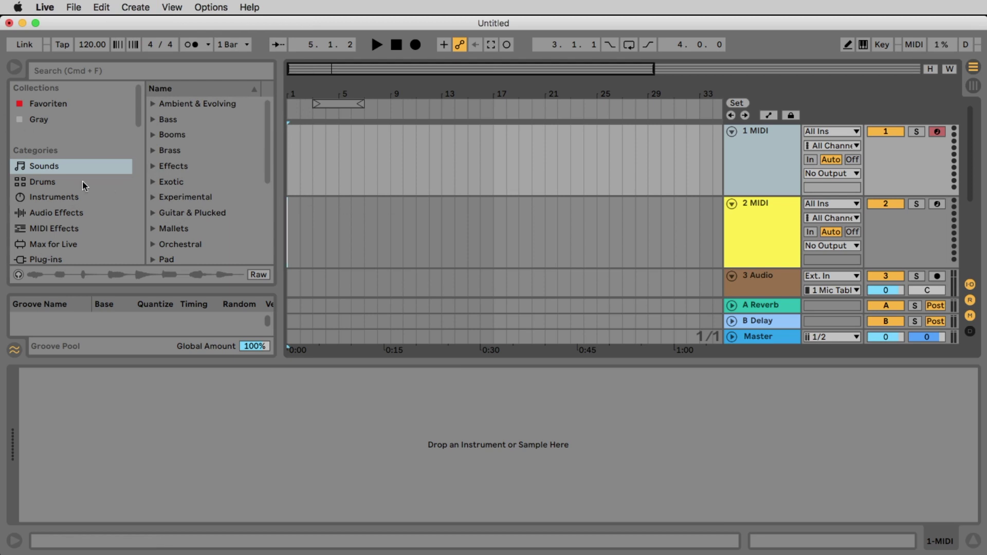
Step: Hide and reshow the browser sidebar twice, leaving it visible
left_click(15, 68)
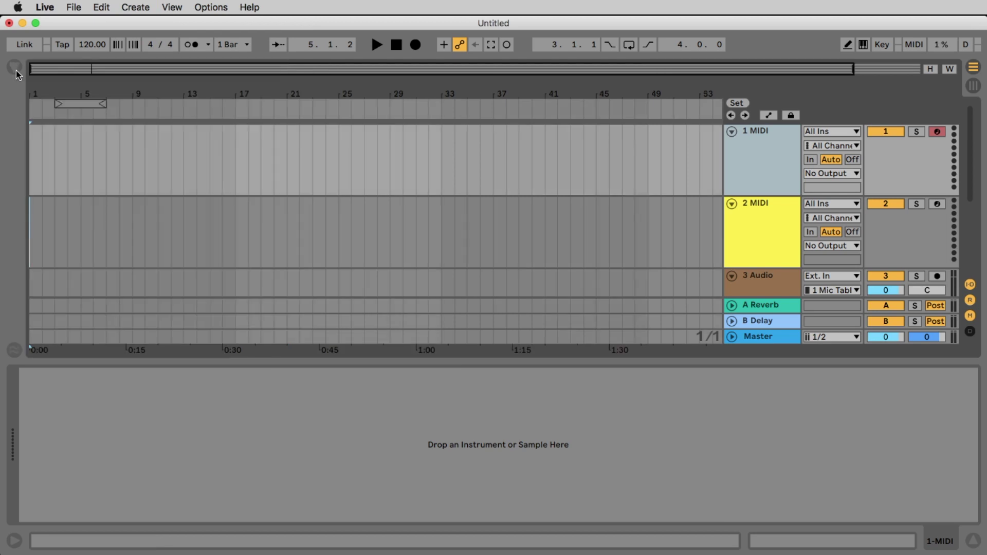
left_click(15, 68)
left_click(15, 70)
left_click(15, 69)
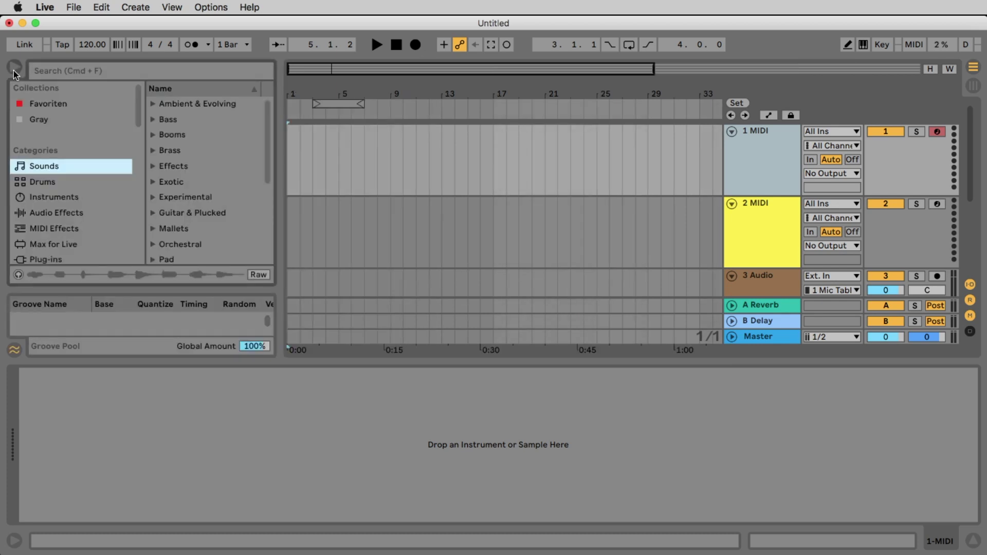
Step: Browse the Sounds, Instruments and Audio Effects categories, ending on the Drums kit list
left_click(42, 182)
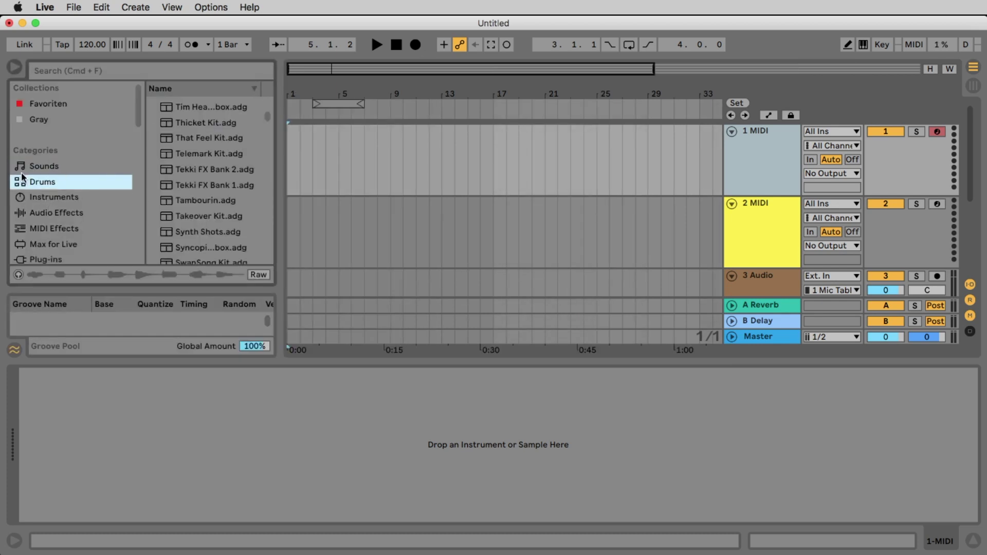
left_click(47, 166)
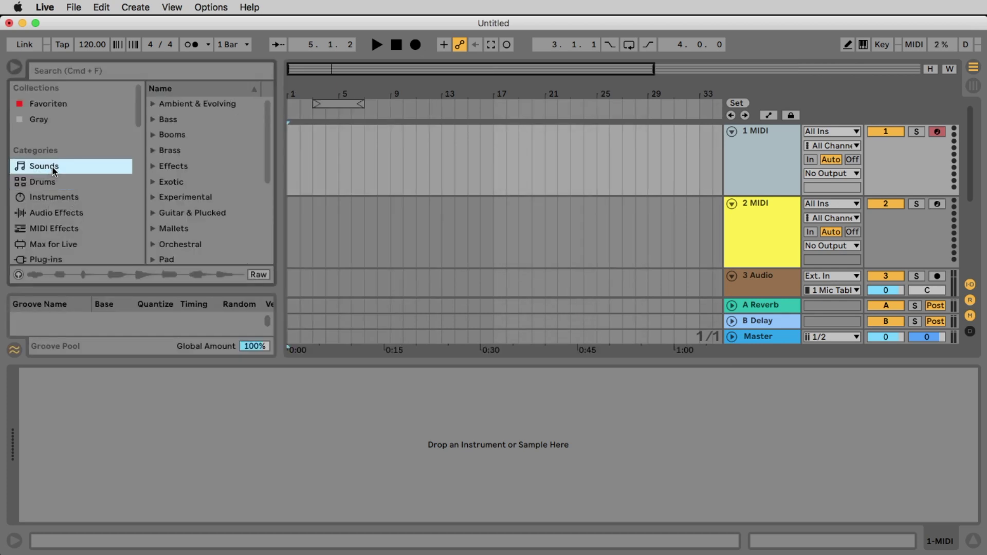
left_click(54, 198)
left_click(57, 166)
left_click(59, 183)
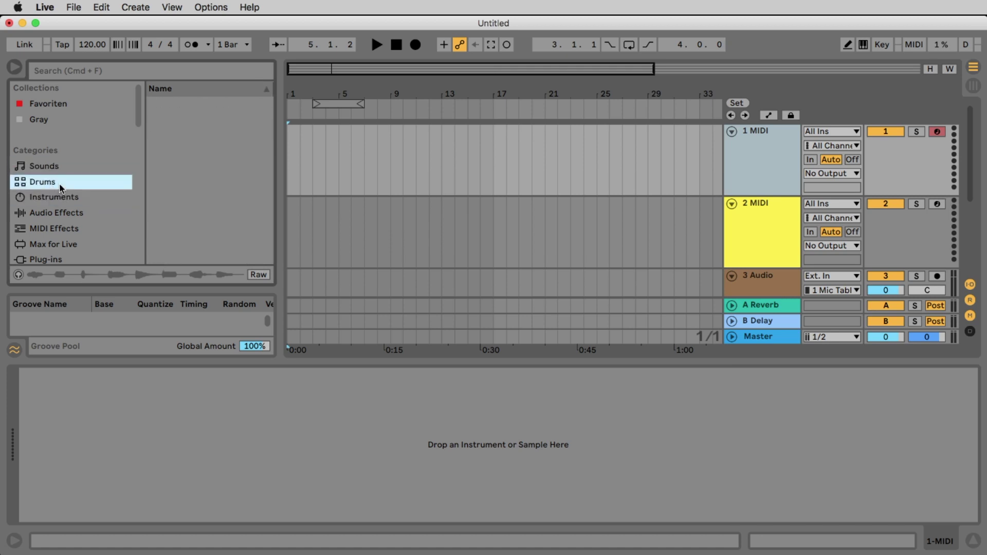
left_click(65, 199)
left_click(64, 215)
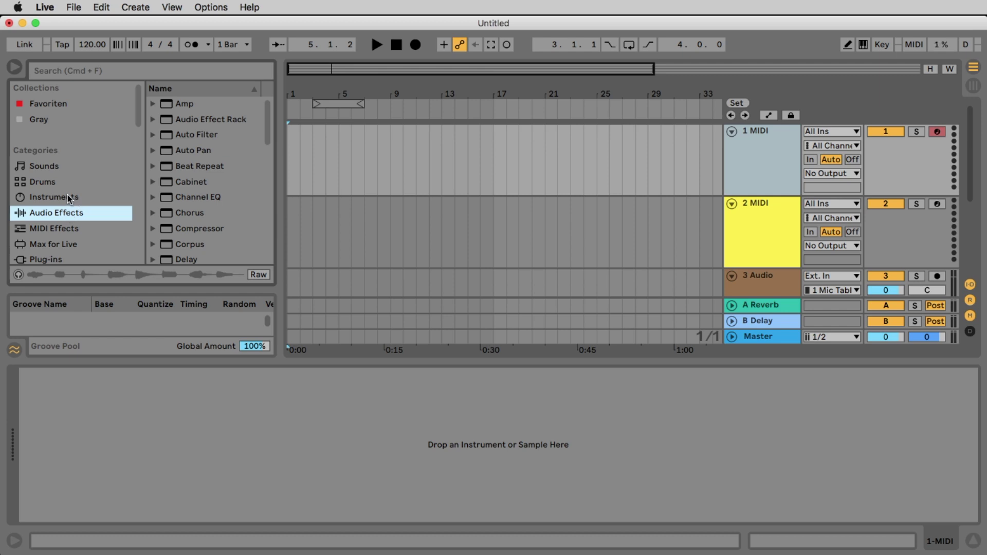
left_click(51, 186)
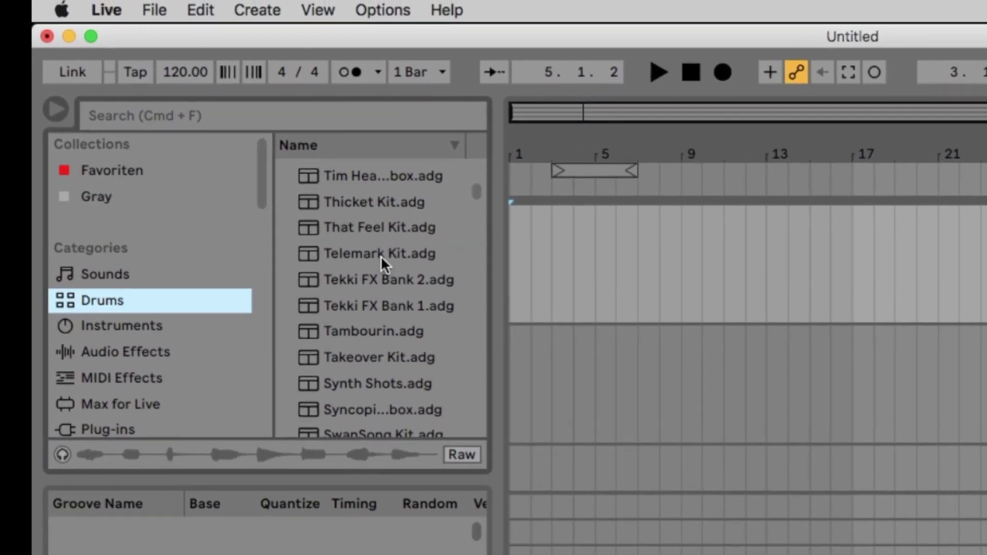
Step: Turn on preview and audition Telemark Kit, Takeover Kit, Streamed Kit 03 and Streamed Kit 05
left_click(354, 237)
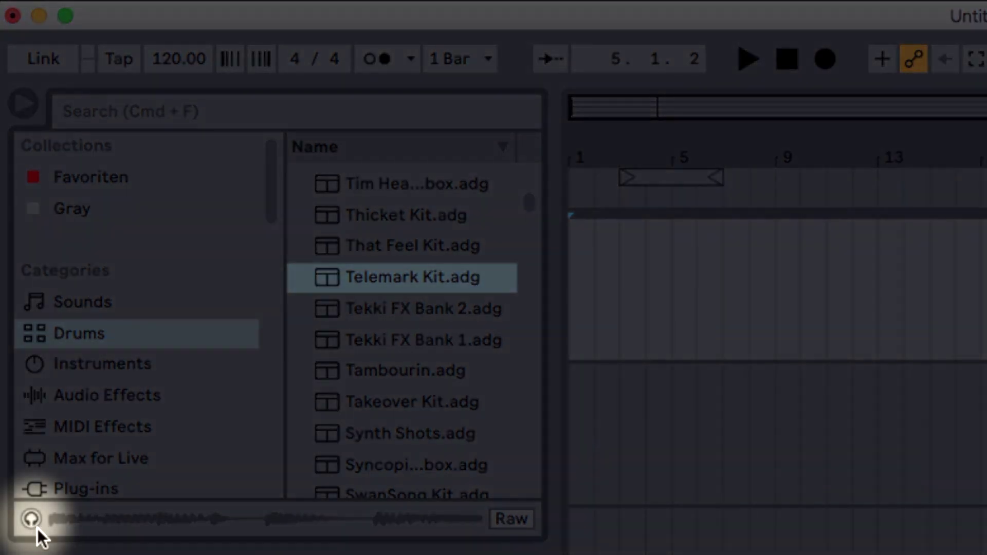
left_click(32, 518)
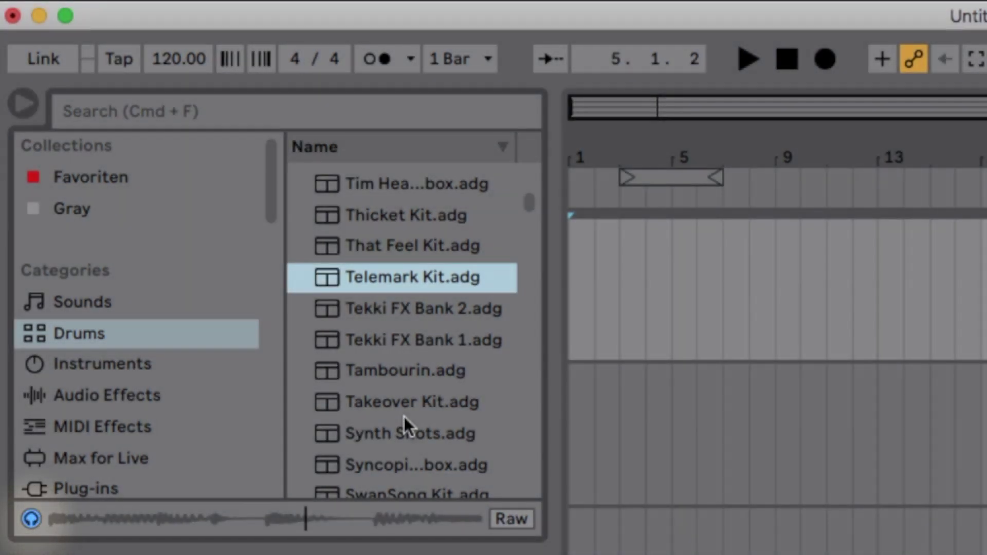
left_click(408, 409)
scroll(406, 401, "down", 8)
left_click(406, 396)
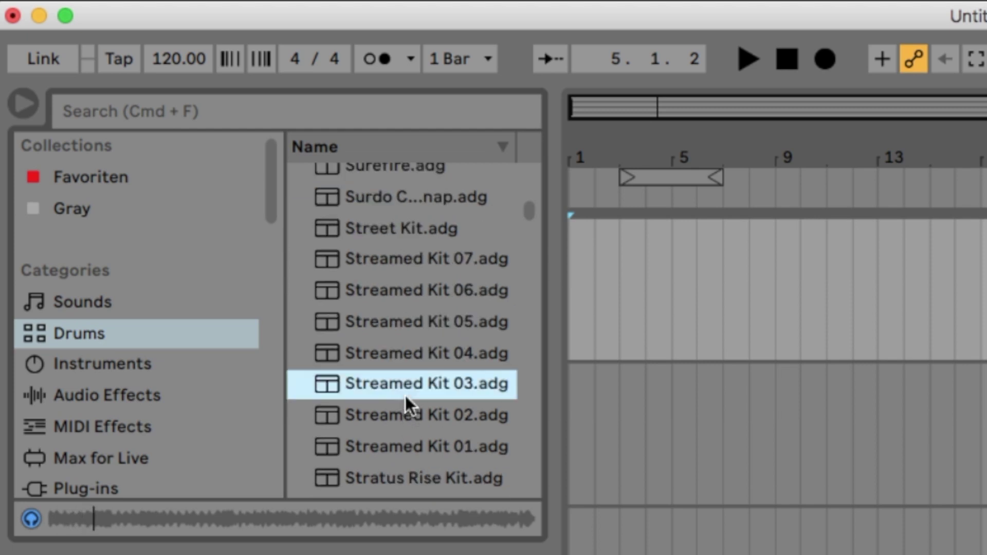
left_click(410, 323)
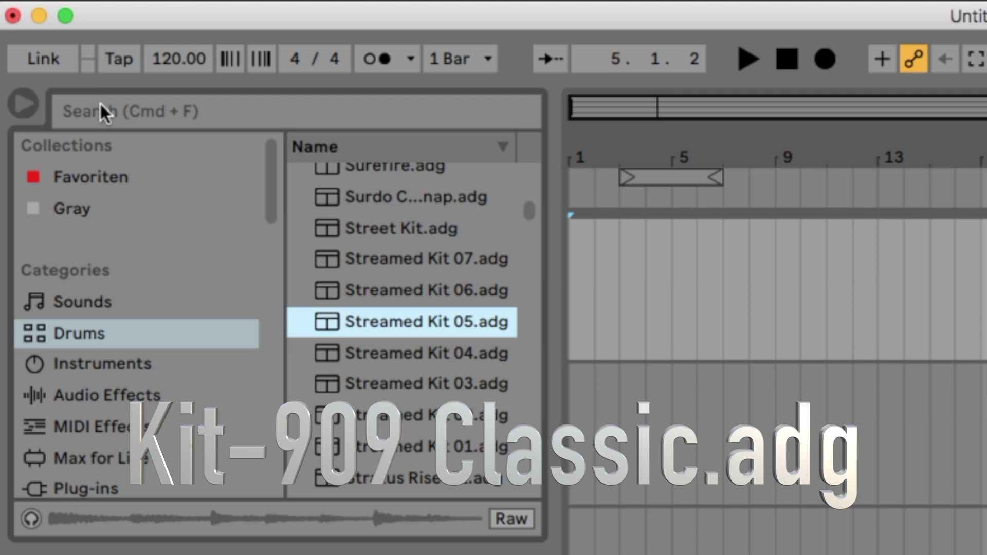
Step: Search the browser for 909 and load Kit-909 Classic.adg onto the 1 MIDI track
left_click(122, 107)
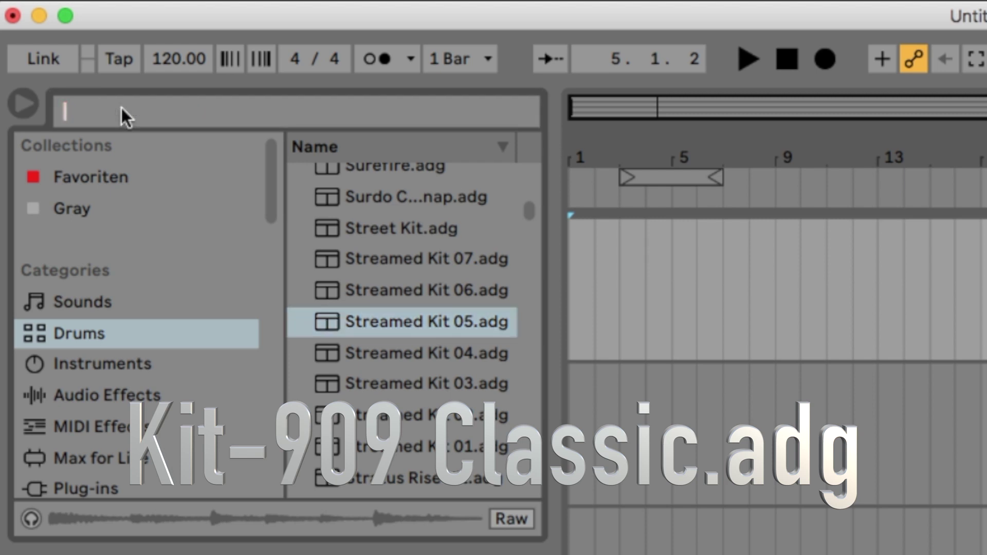
type("909")
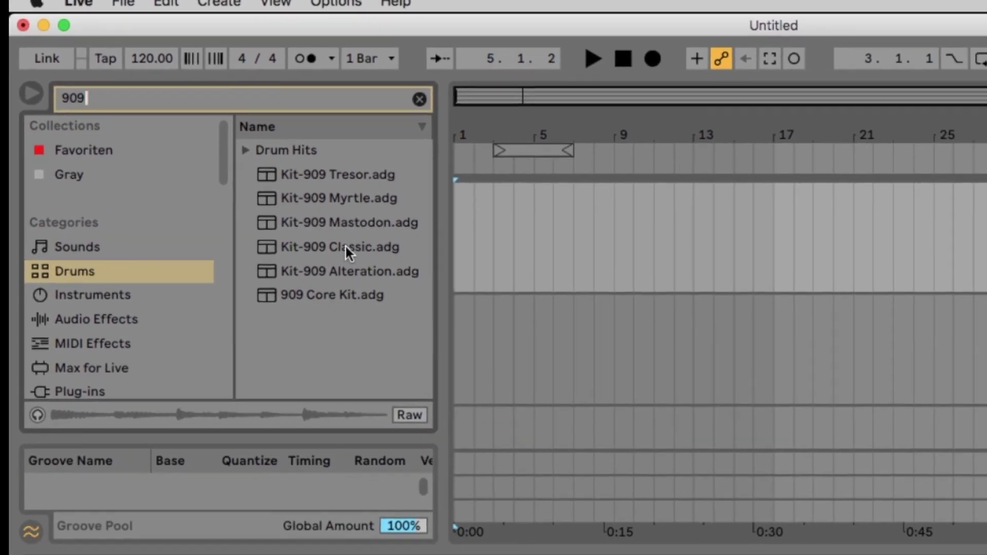
left_click(410, 282)
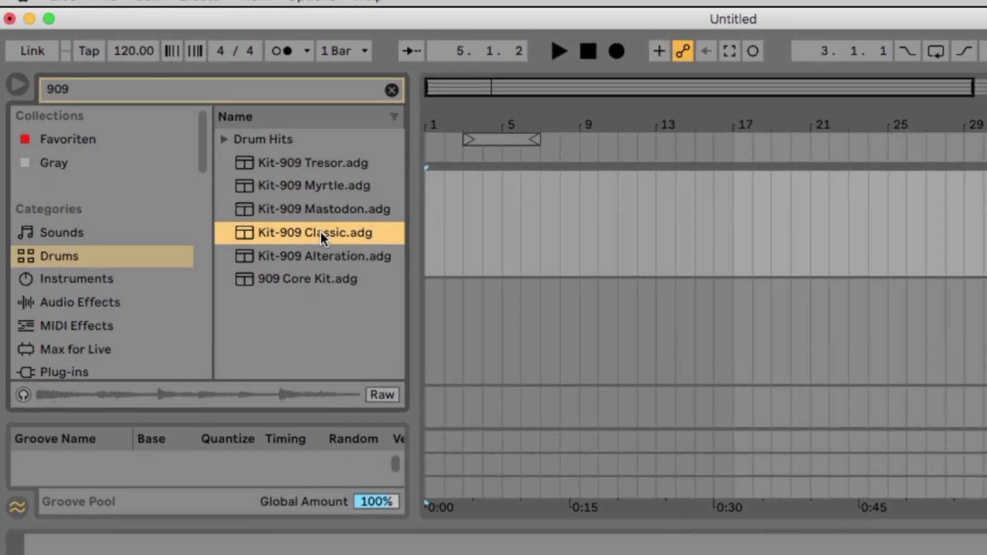
left_click_drag(320, 230, 986, 201)
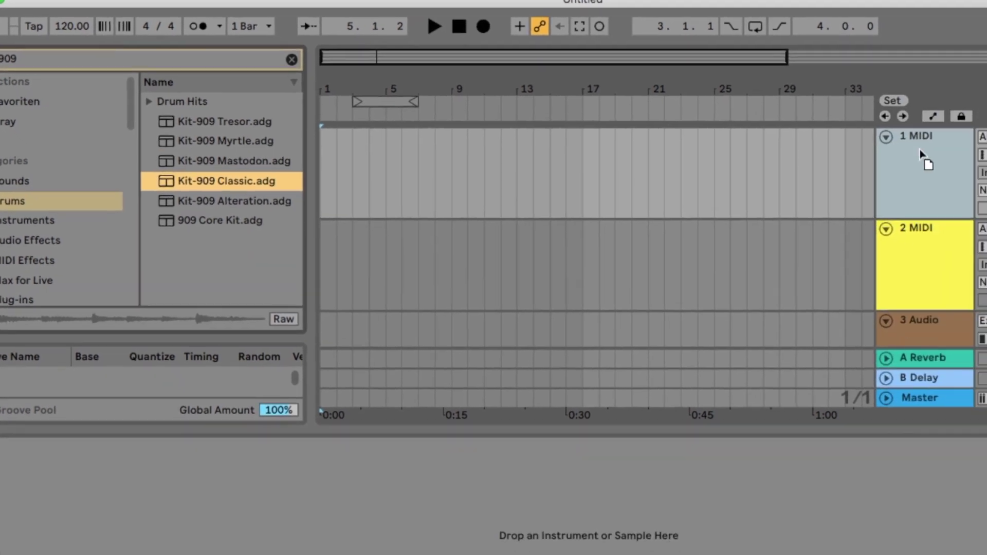
left_click_drag(921, 152, 925, 154)
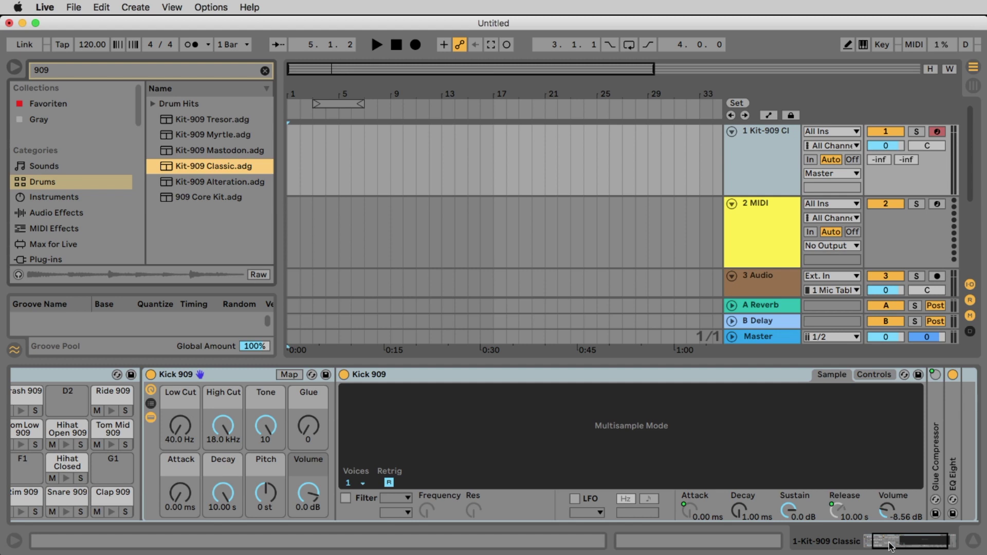
Step: Expand the Kit-909 drum rack and audition the Kick, Rim and Snare 909 pads
left_click(184, 450)
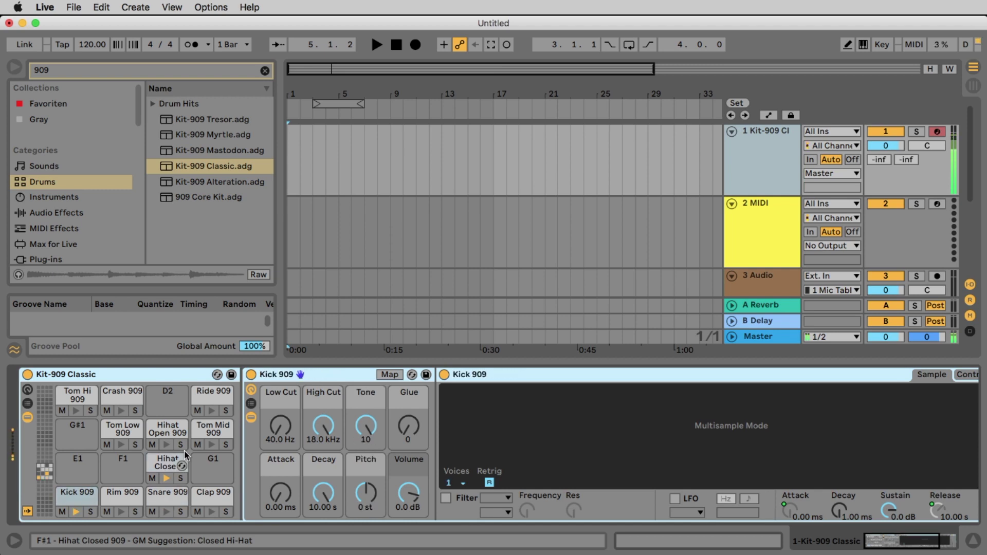
left_click(76, 511)
left_click(120, 513)
left_click(166, 513)
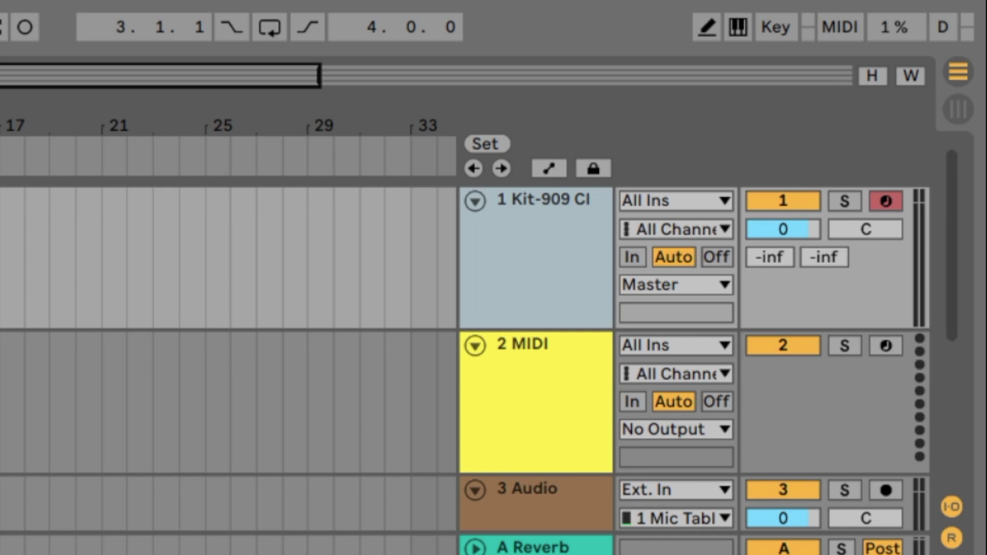
Step: Select the Kit-909 Classic track header and lower its volume to -2.0 dB
left_click(787, 228)
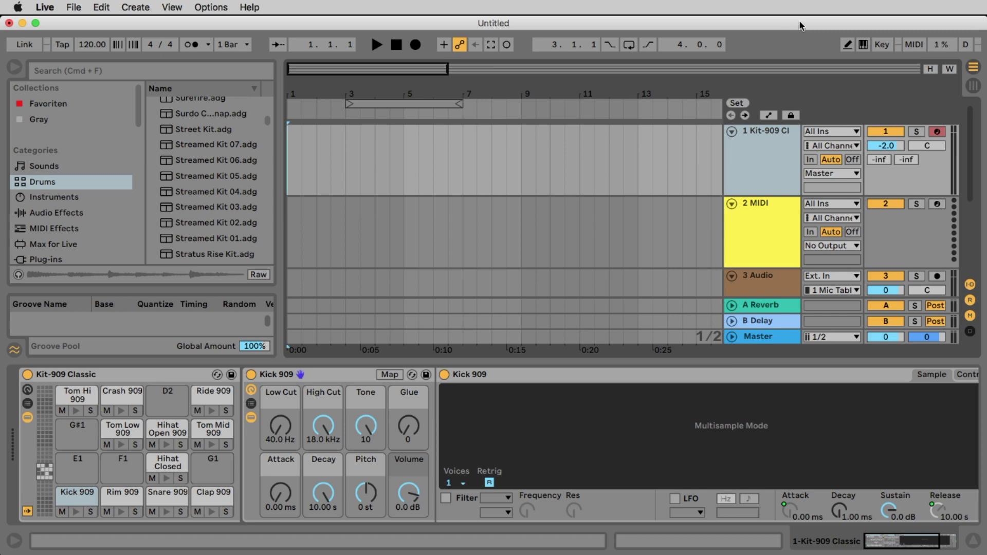
Step: Zoom the arrangement to bars 5–11 and select a short range from bar 5 on track 1
left_click(443, 86)
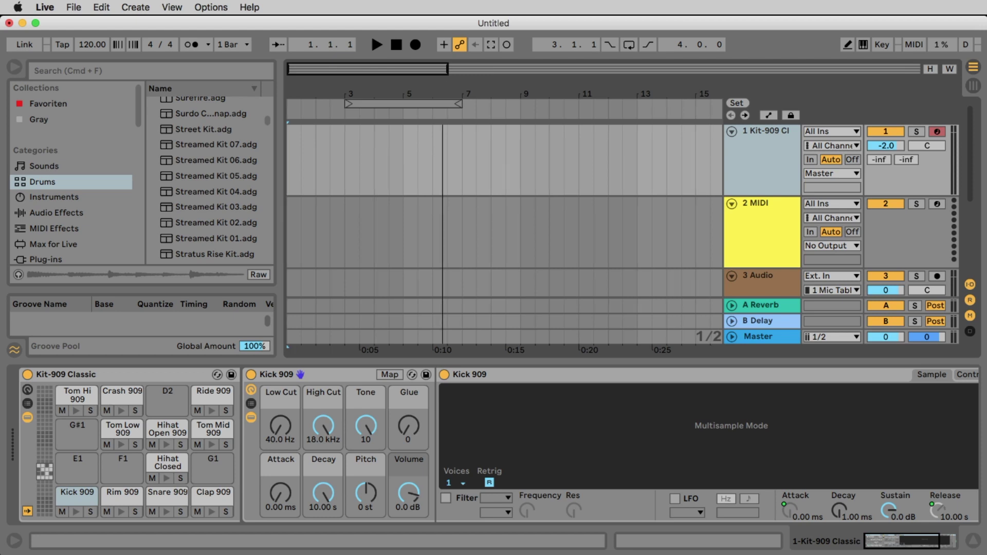
mouse_move(443, 86)
left_mouse_down()
mouse_move(443, 111)
mouse_move(448, 87)
left_mouse_up()
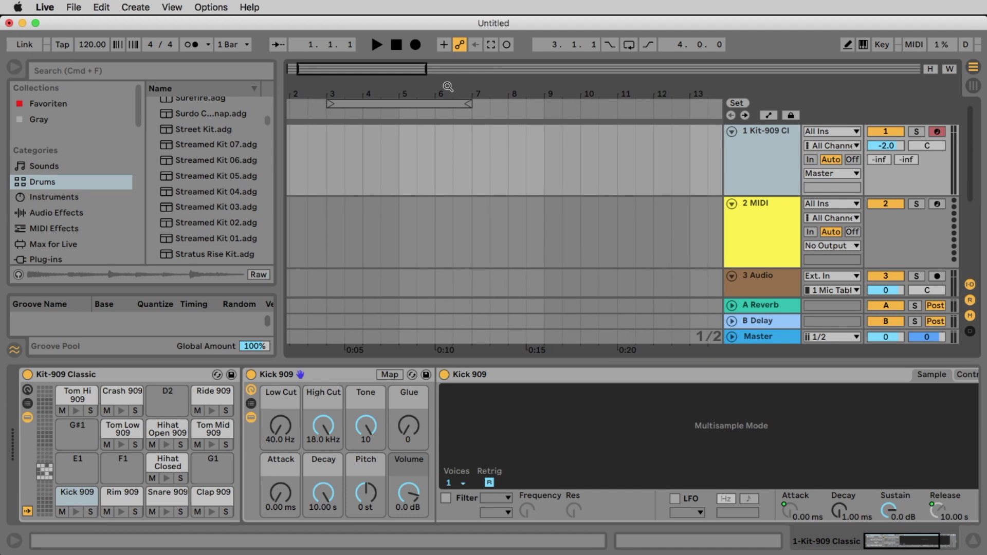
left_click_drag(448, 86, 448, 86)
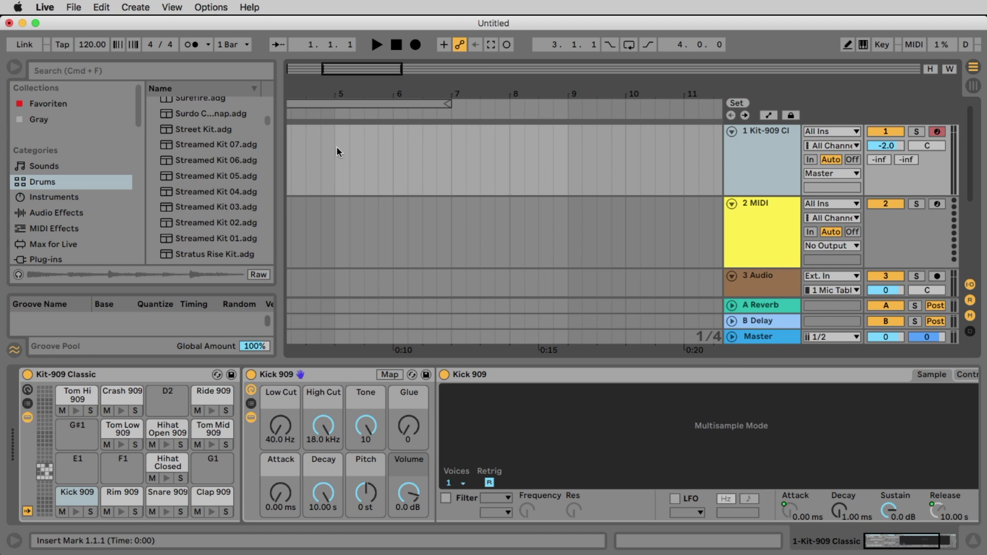
left_click_drag(337, 146, 387, 146)
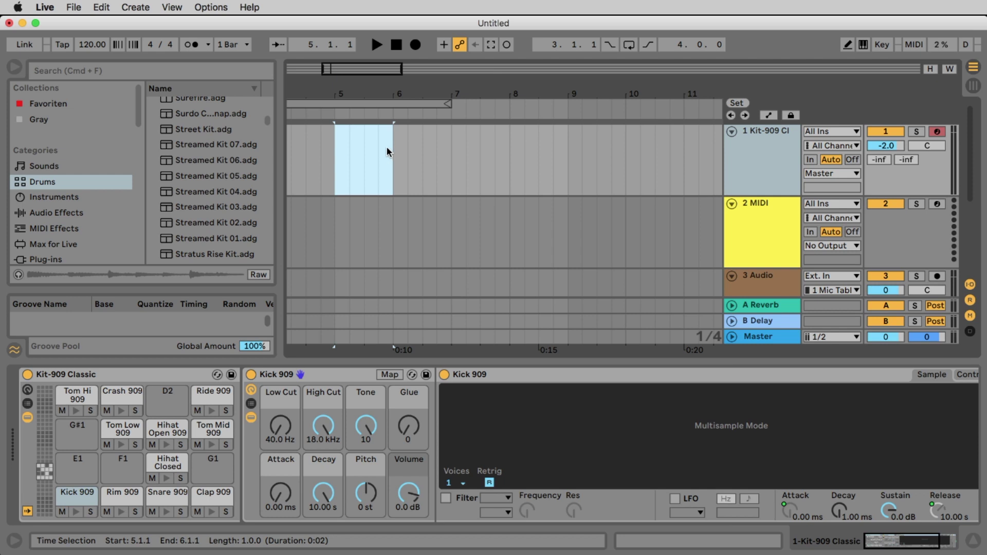
Step: Insert an empty one-bar MIDI clip at bar 5 on the Kit-909 track
right_click(360, 153)
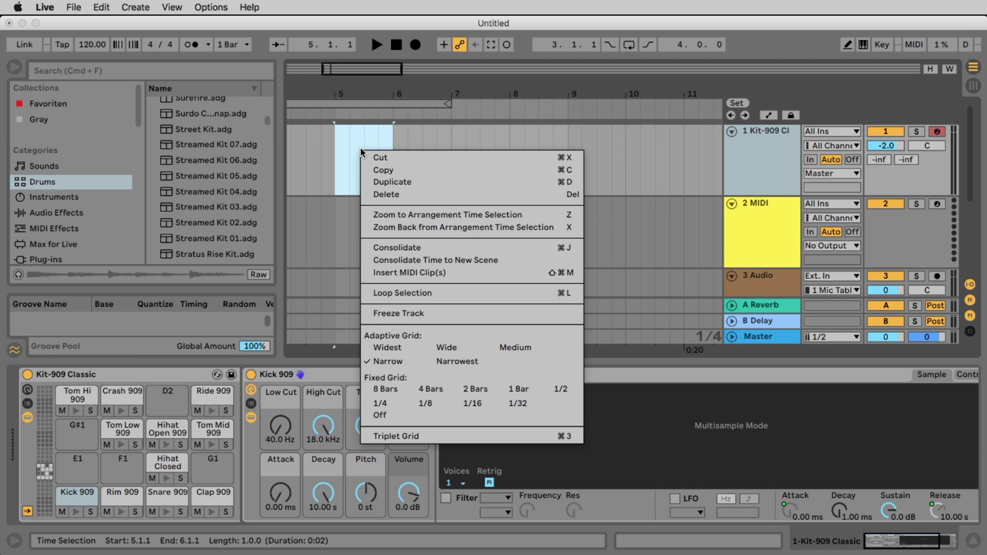
left_click(416, 273)
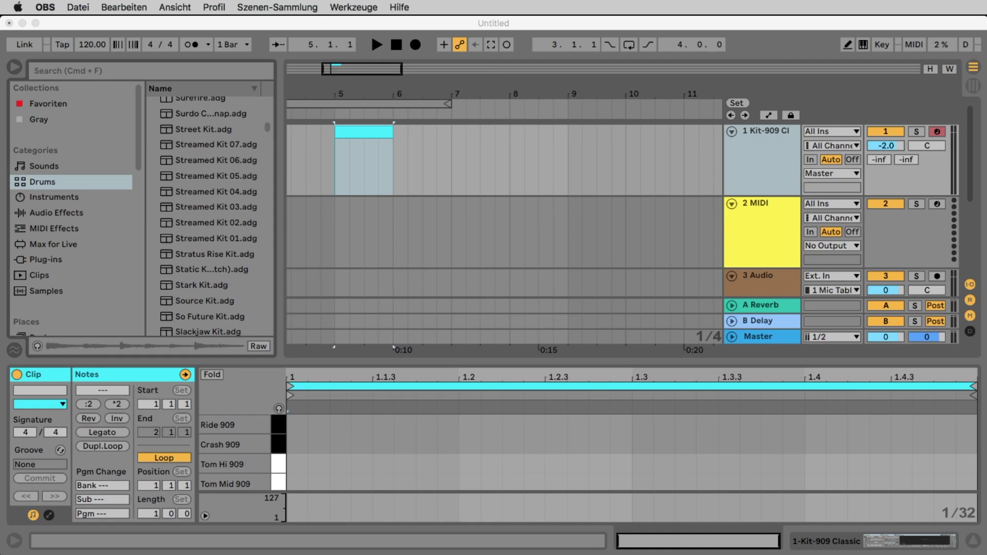
Step: Switch the clip's note editor to a fixed 1/16 grid, then return the Live window to full size
left_click_drag(982, 553, 740, 442)
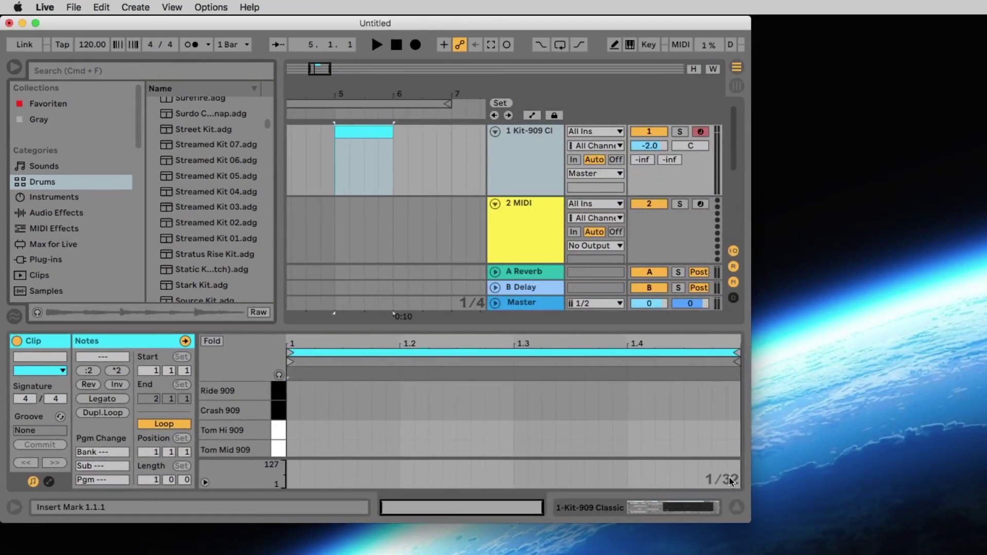
right_click(732, 480)
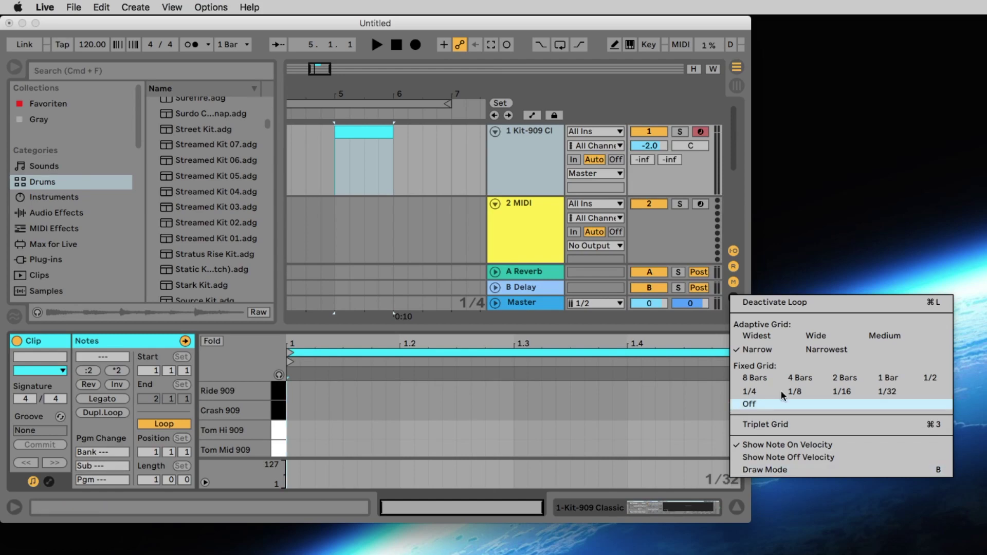
left_click(848, 393)
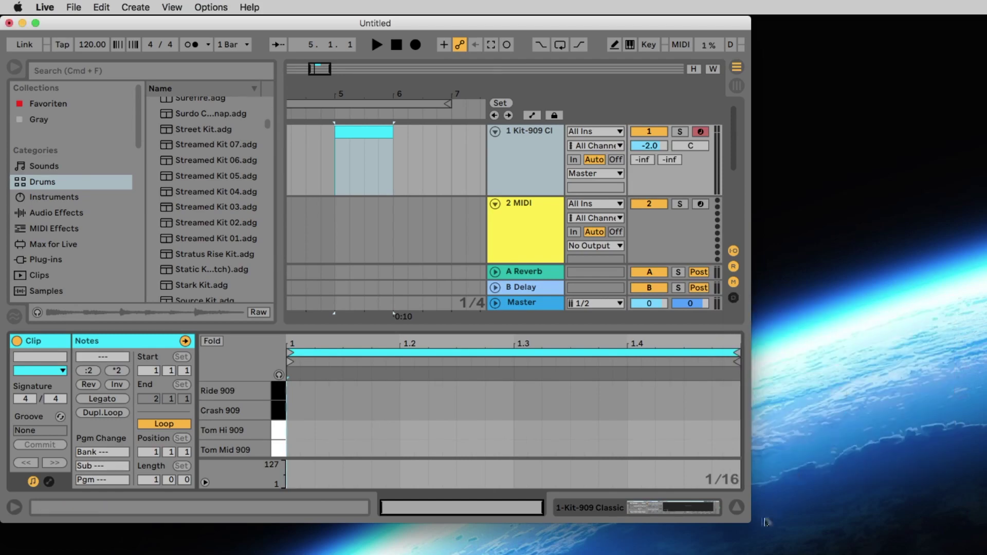
left_click_drag(749, 521, 986, 554)
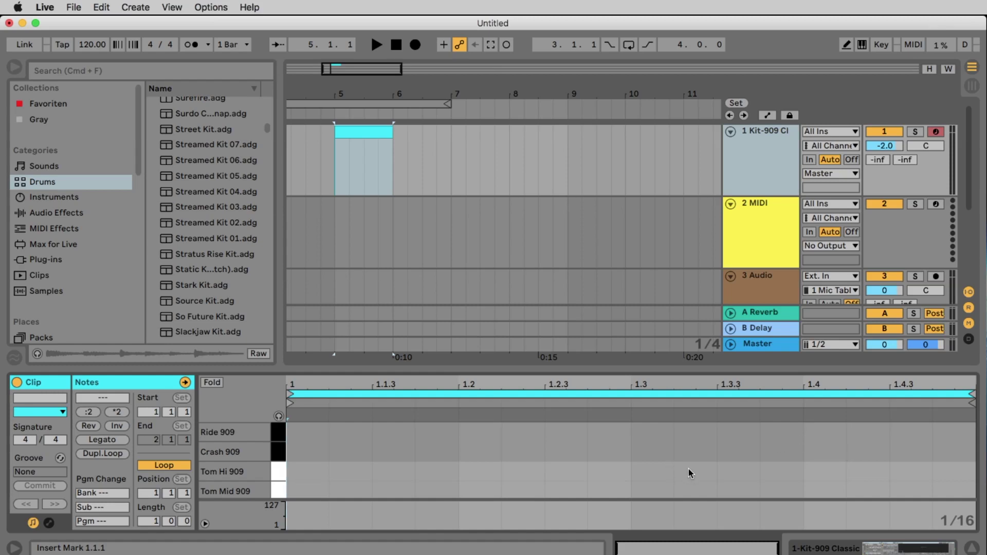
Step: Place Kick 909 notes at 1, 1.2, 1.3 and 1.4, then play the clip once
left_click_drag(237, 474, 236, 416)
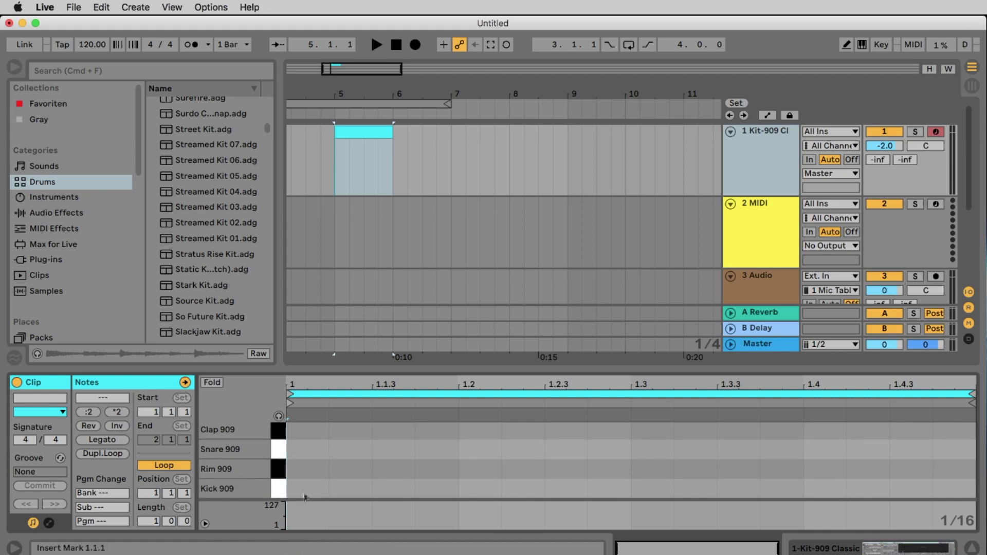
double_click(304, 492)
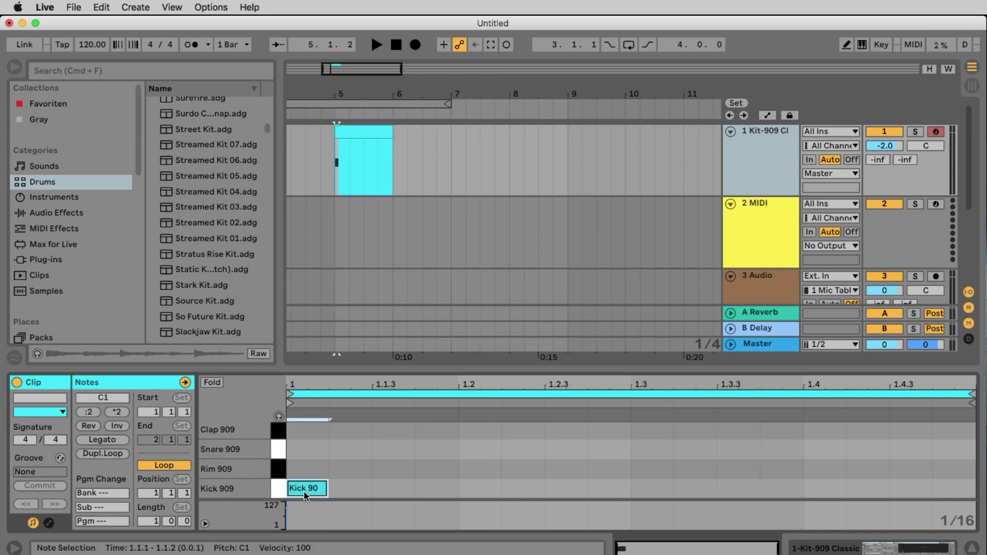
double_click(475, 491)
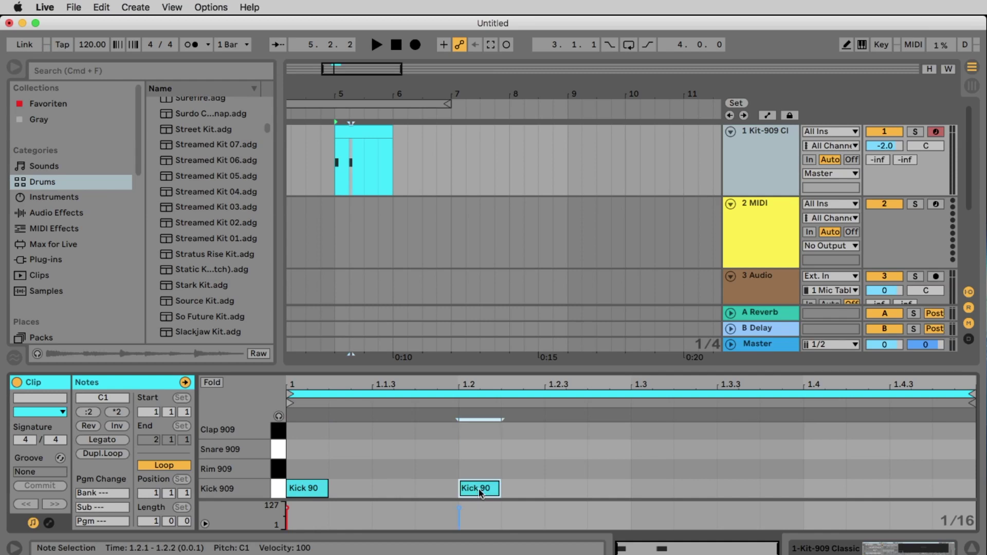
double_click(663, 489)
double_click(824, 490)
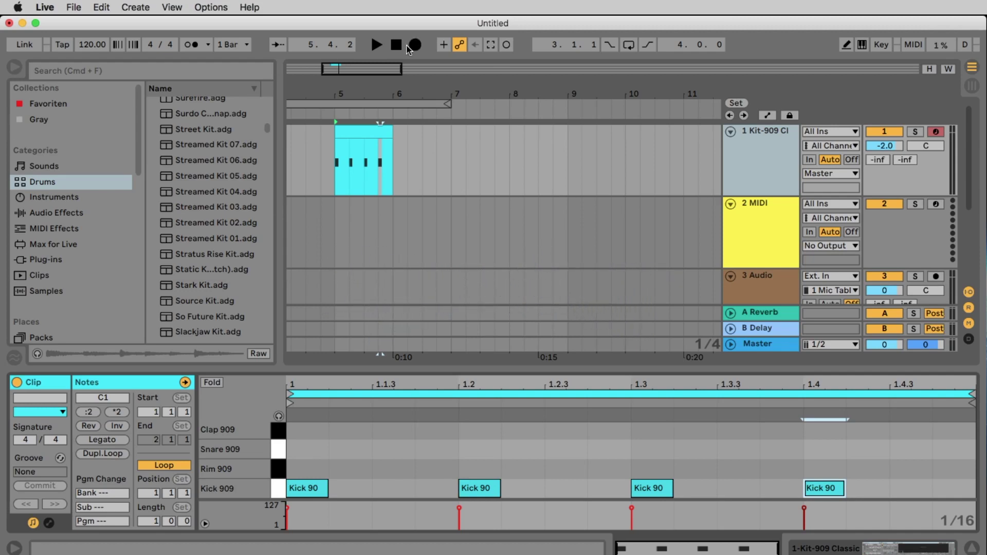
key("space")
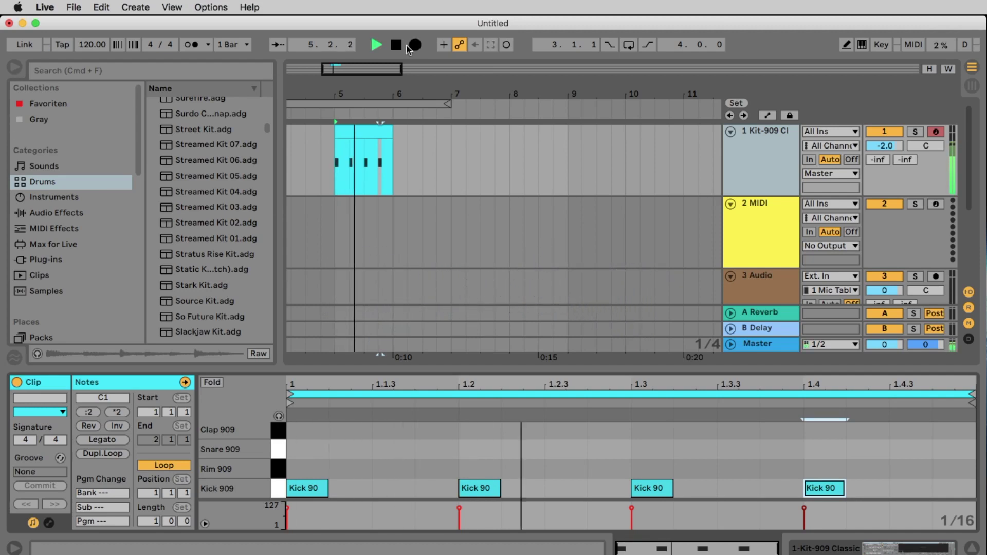
key("space")
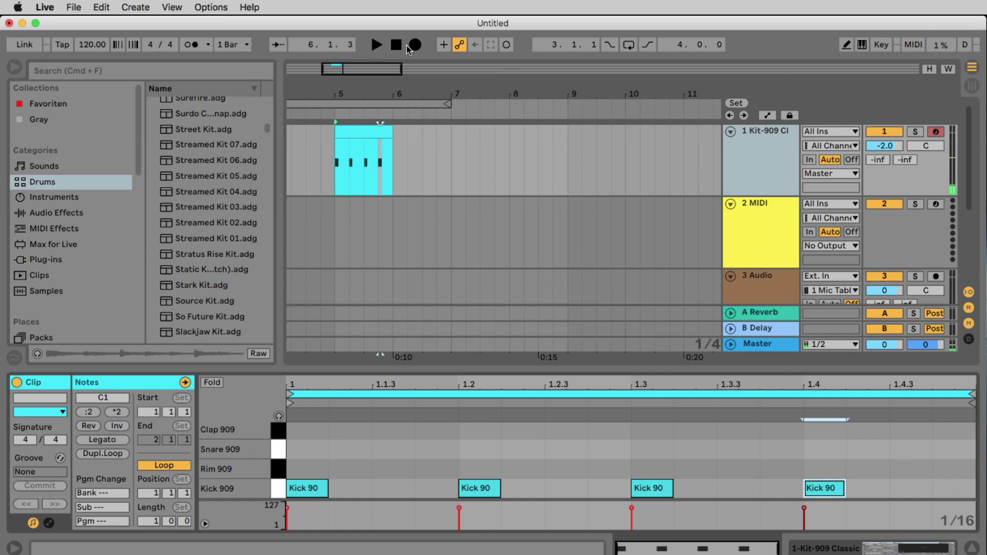
Step: Add Snare 909 hits on beats 2 and 4 (1.2 and 1.4)
left_click(372, 453)
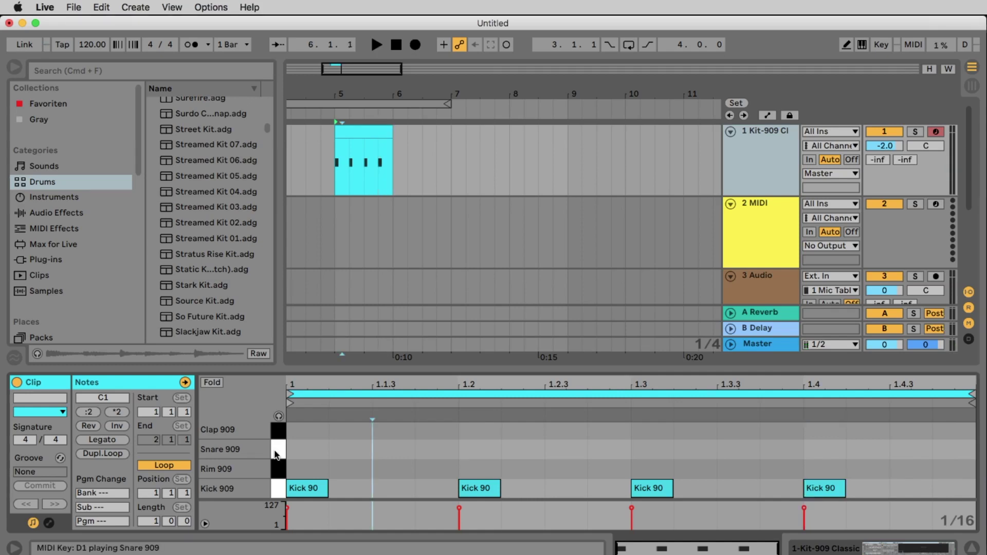
double_click(476, 451)
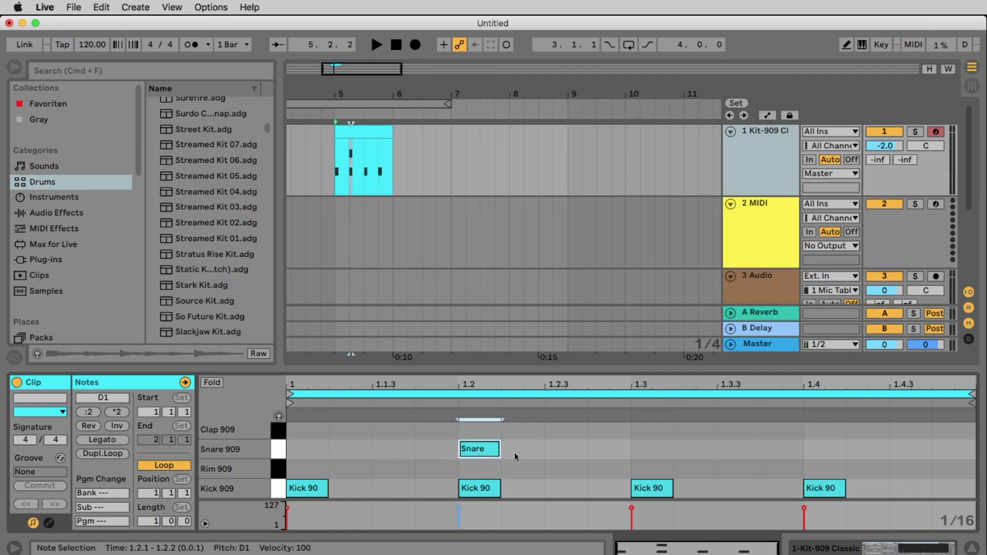
double_click(833, 449)
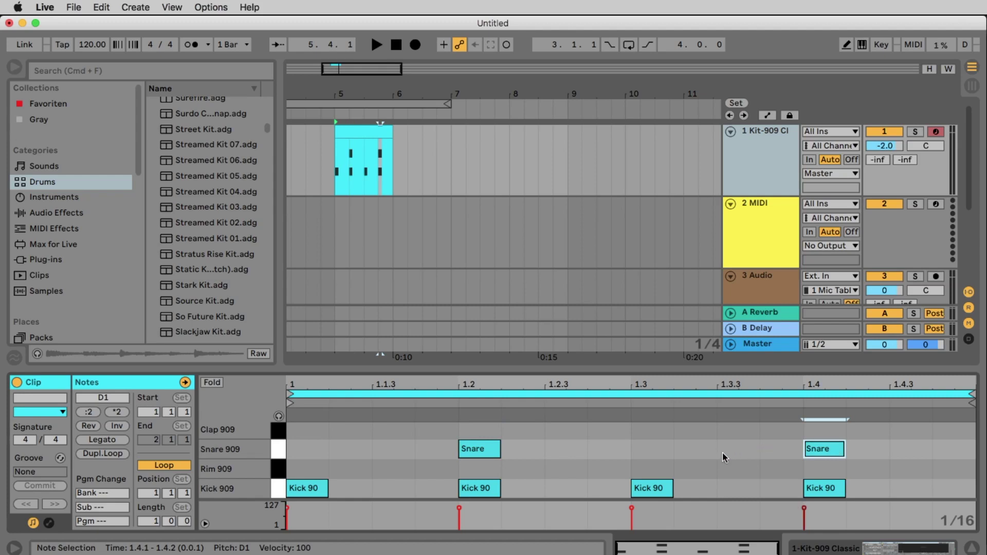
Step: Add Clap 909 hits on beats 2 and 4, alongside the snares
left_click(276, 434)
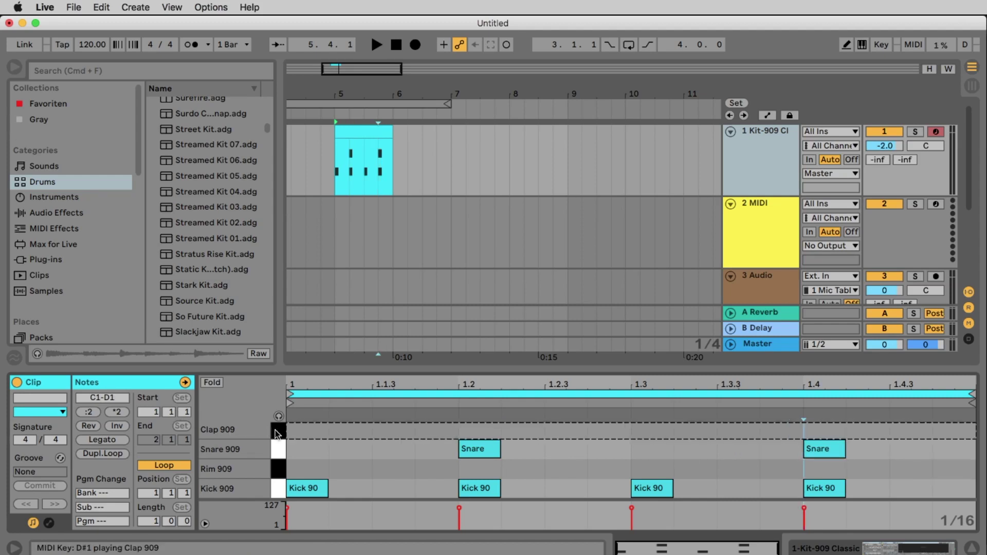
double_click(469, 430)
double_click(819, 430)
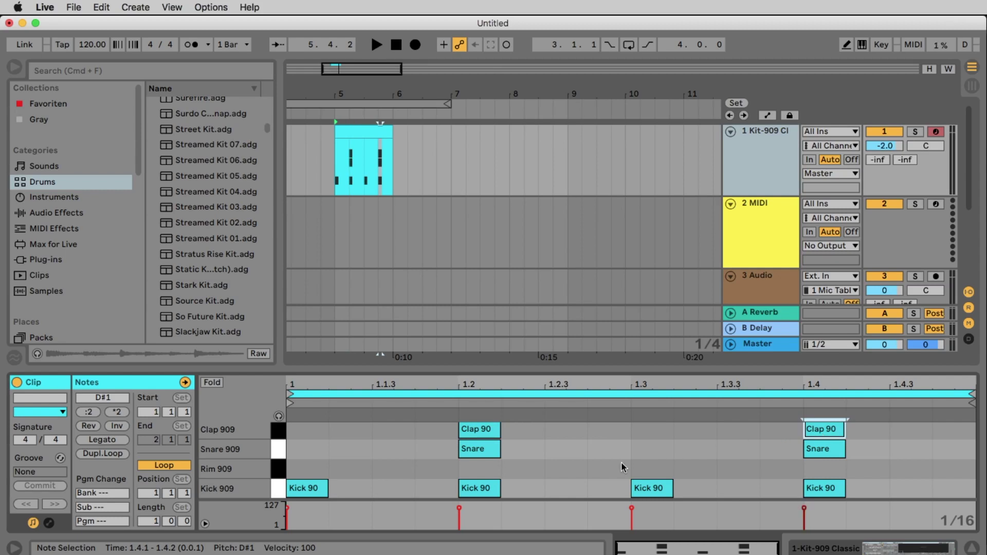
scroll(386, 451, "up", 2)
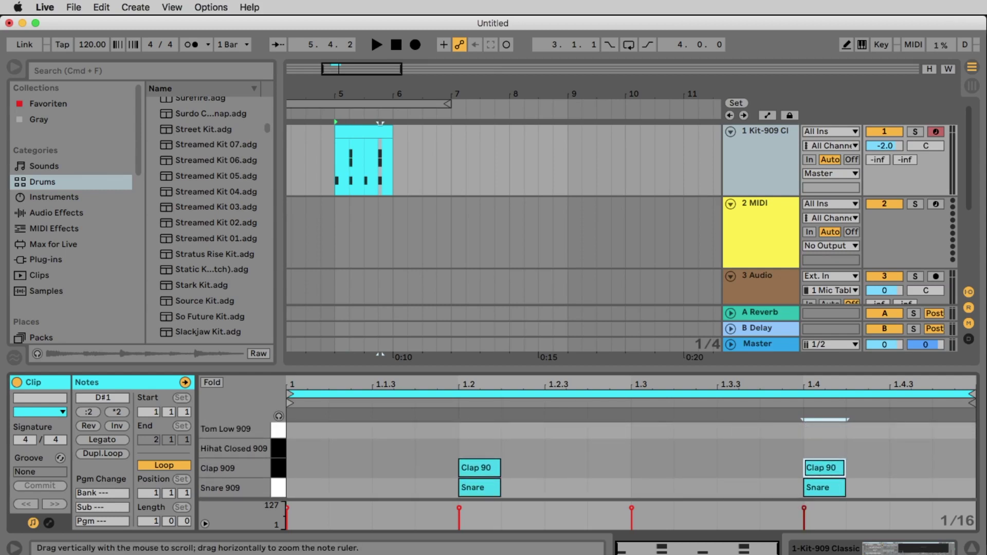
Step: Add Hihat Closed 909 notes at 1.1.3, 1.2.3, 1.3.3 and 1.4.3
double_click(386, 448)
double_click(570, 448)
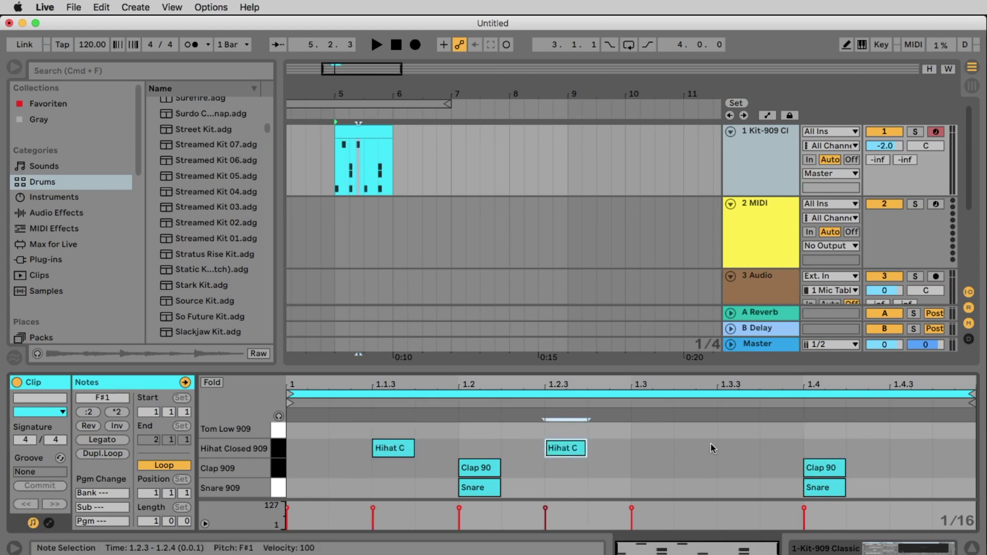
double_click(742, 448)
double_click(908, 448)
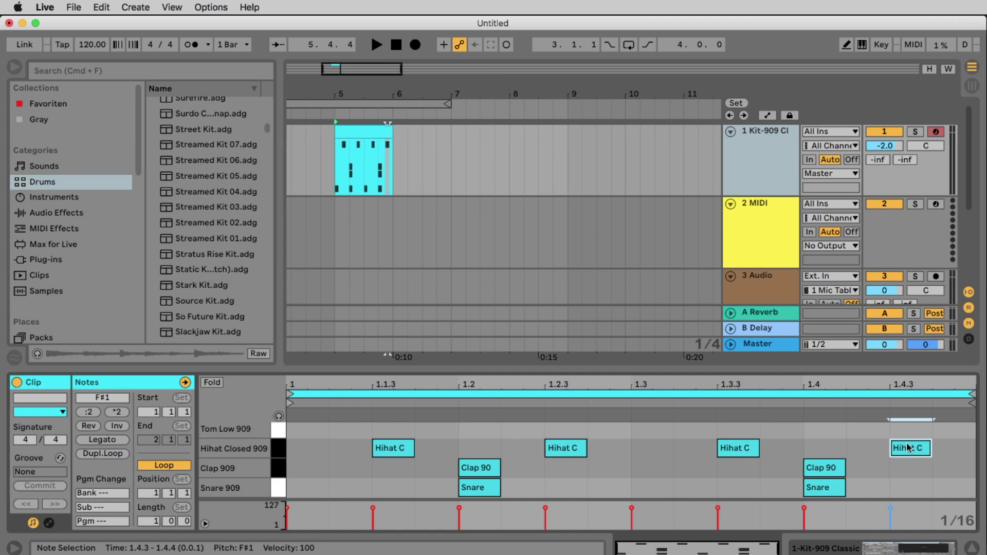
left_click(908, 447)
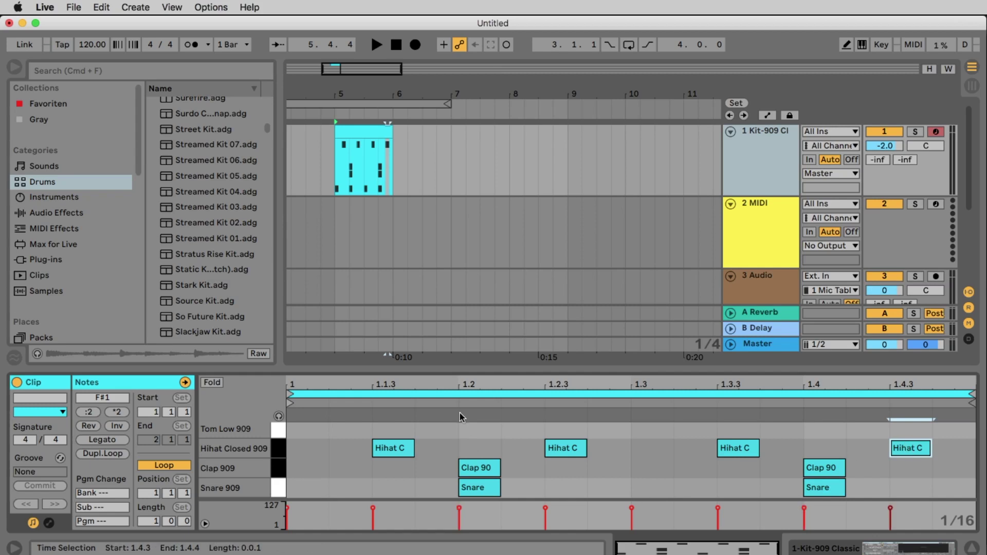
Step: Play the beat back once and mark position 1.2.4 in the clip
key("space")
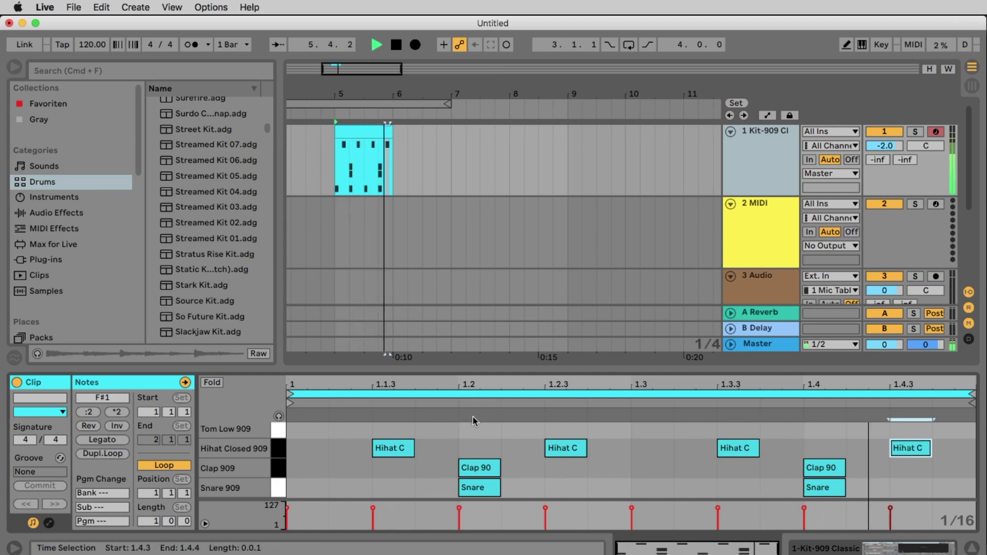
key("space")
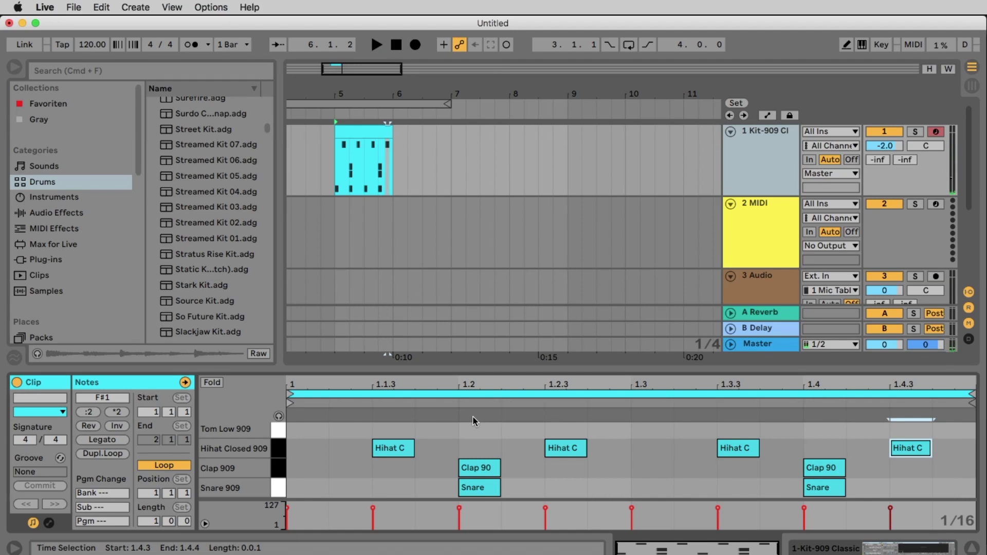
left_click(588, 447)
scroll(675, 475, "down", 2)
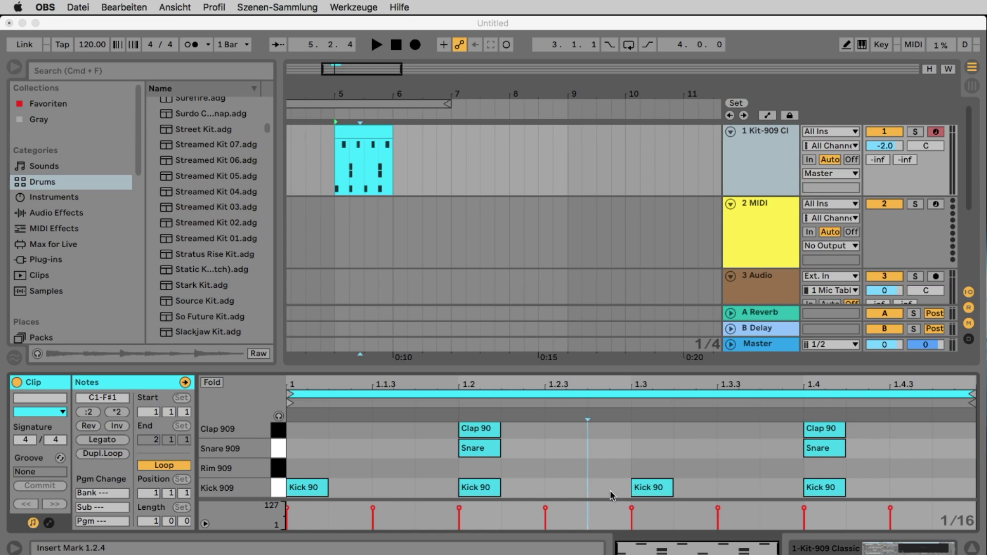
Step: Add a Snare 909 ghost note at 1.2.4 with velocity lowered to around 45, and play it
left_click(603, 446)
double_click(603, 448)
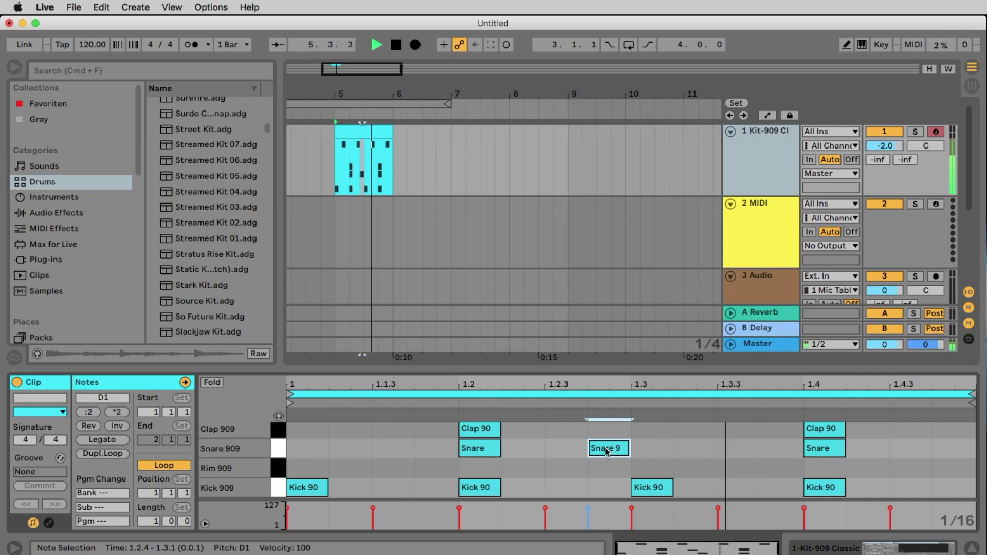
key("space")
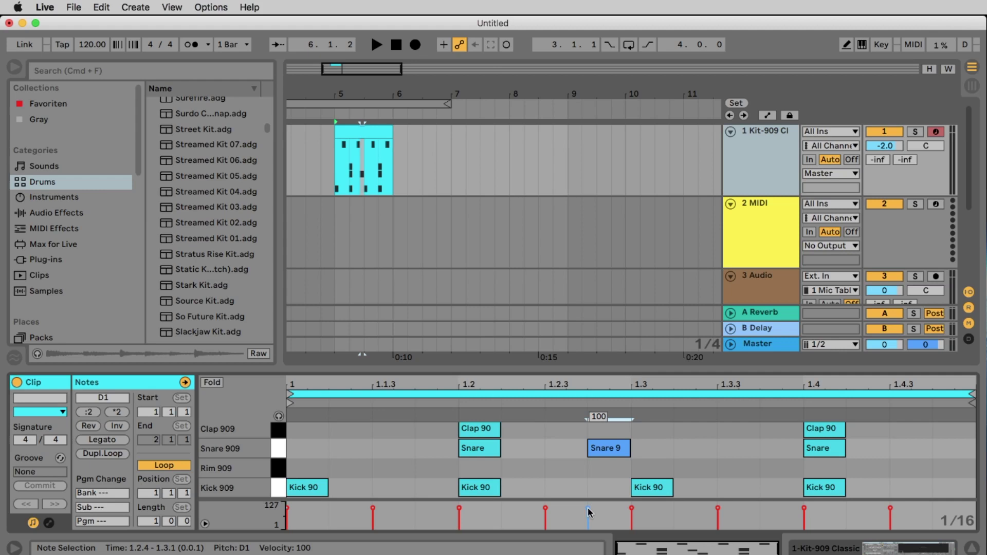
left_click_drag(590, 512, 589, 521)
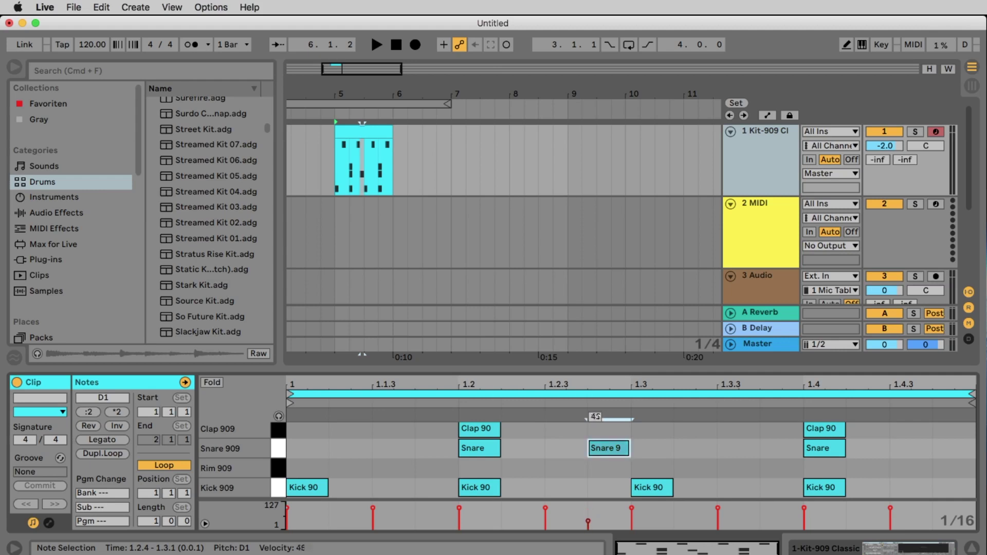
key("space")
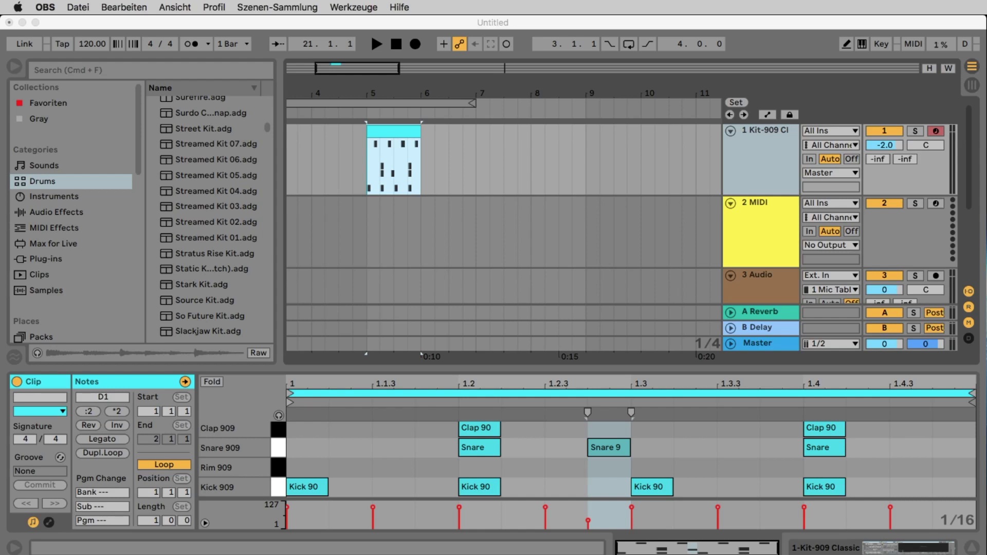
Step: Extend the Kit-909 clip to end at bar 21, then play it from bar 5
scroll(409, 155, "down", 2)
left_click(408, 155)
scroll(390, 162, "down", 3)
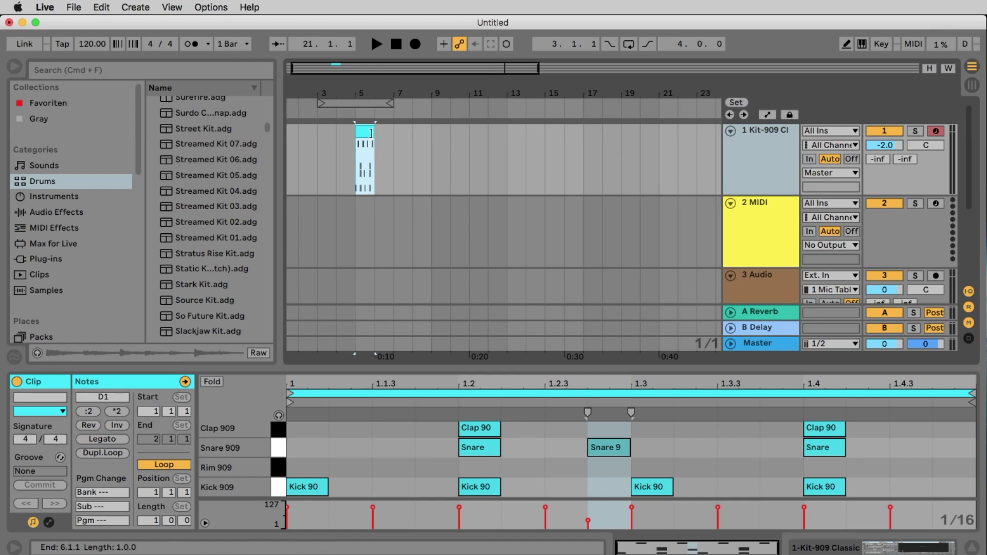
left_click_drag(370, 132, 663, 139)
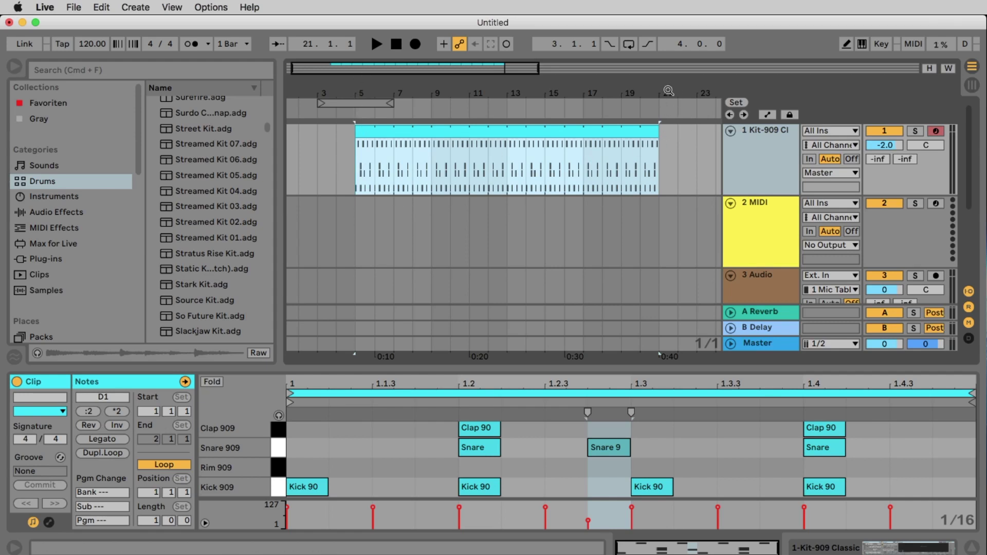
left_click(627, 164)
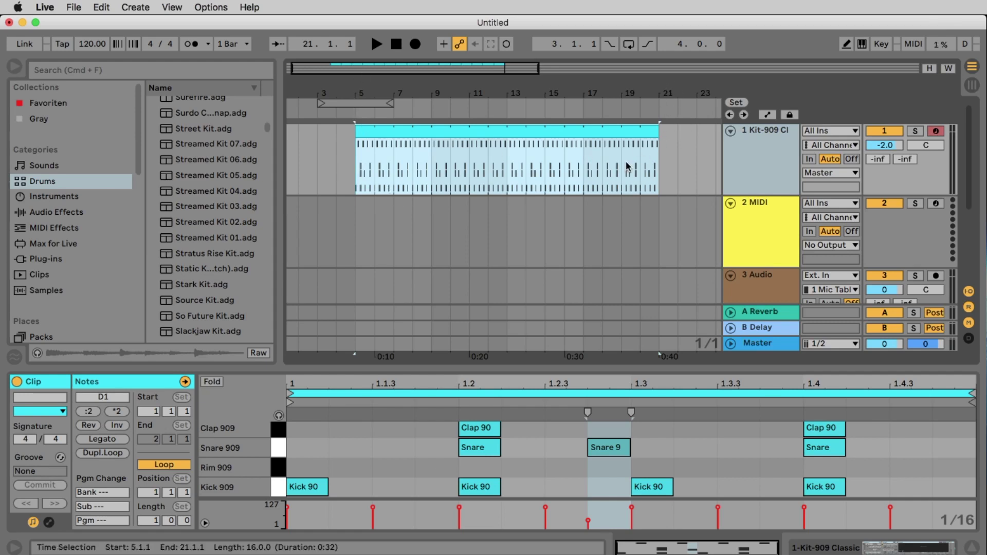
key("space")
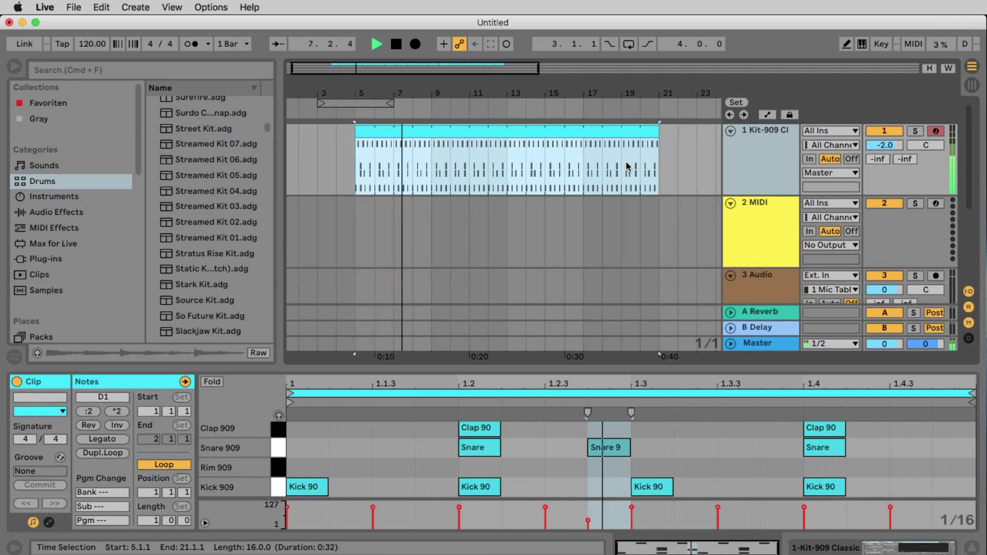
Step: Search the Drums browser for '909' to reveal Crash-909.aif in Cymbal, and select the empty 2 MIDI track
key("space")
left_click(44, 165)
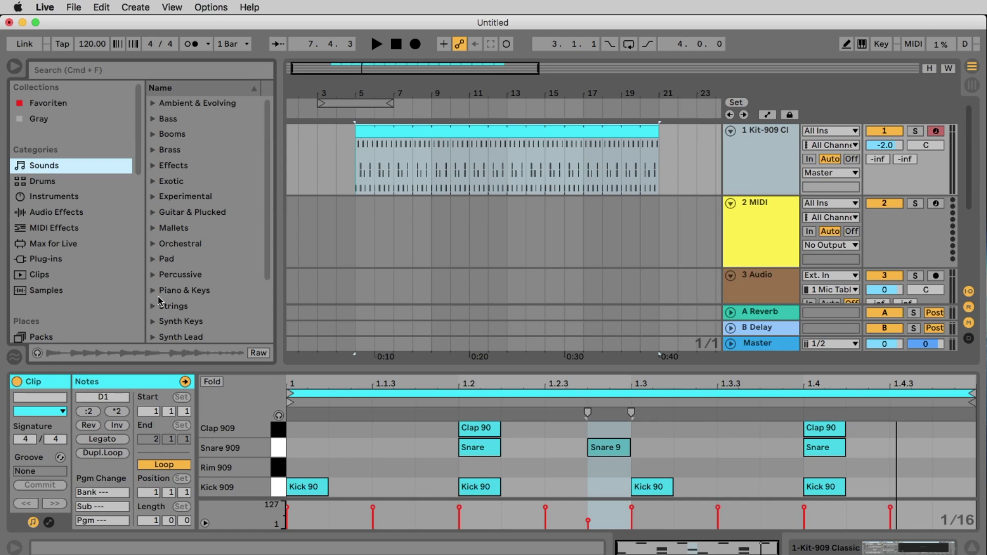
left_click(43, 187)
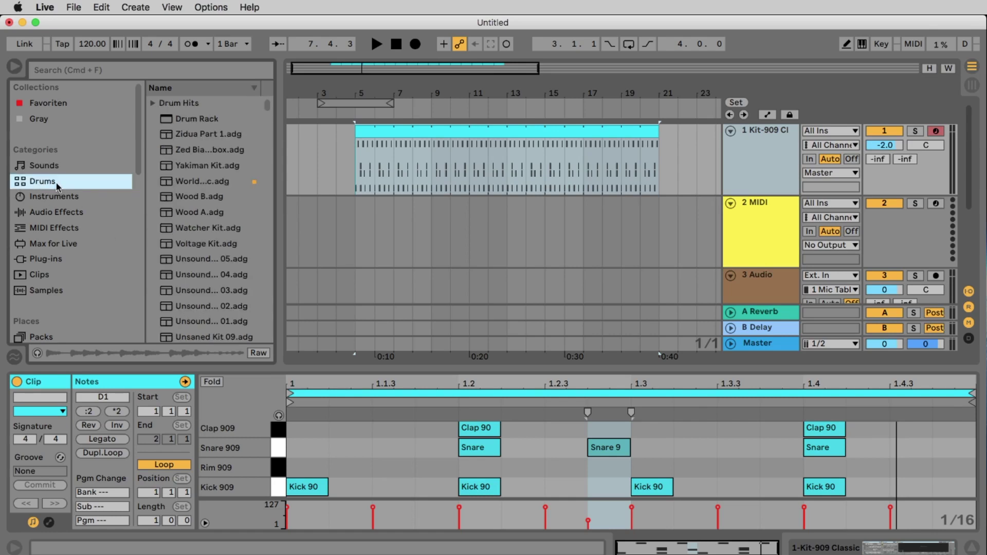
left_click(152, 102)
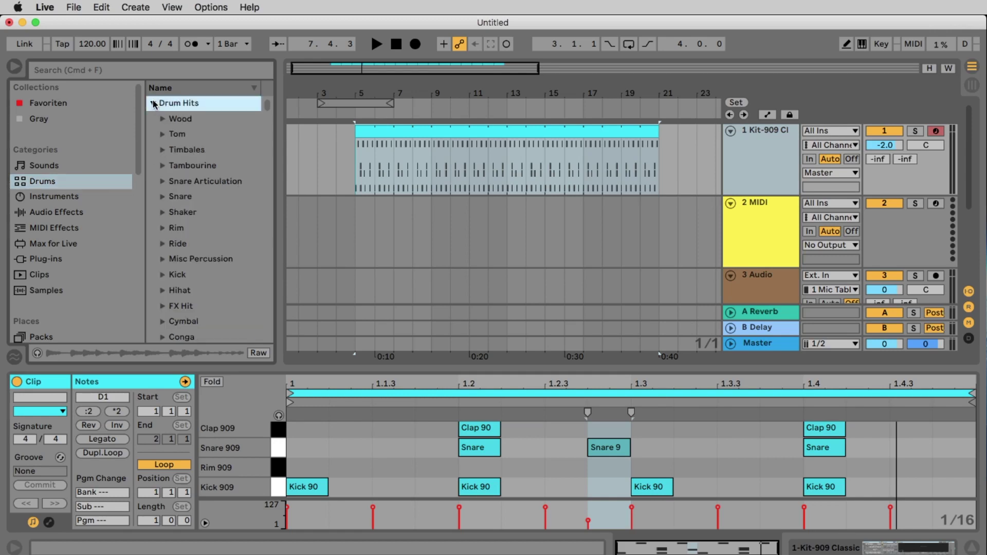
left_click(153, 103)
left_click(153, 103)
left_click(162, 321)
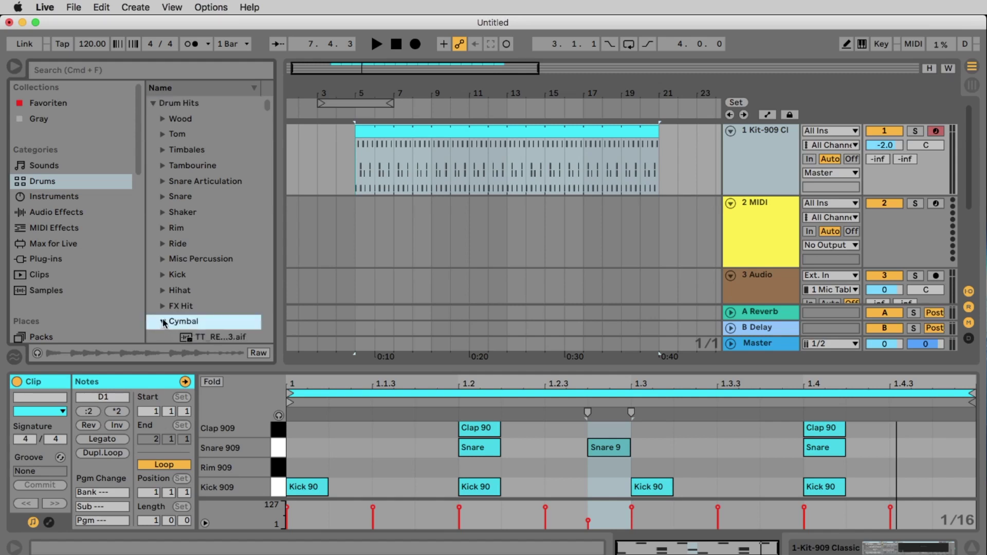
left_click(144, 71)
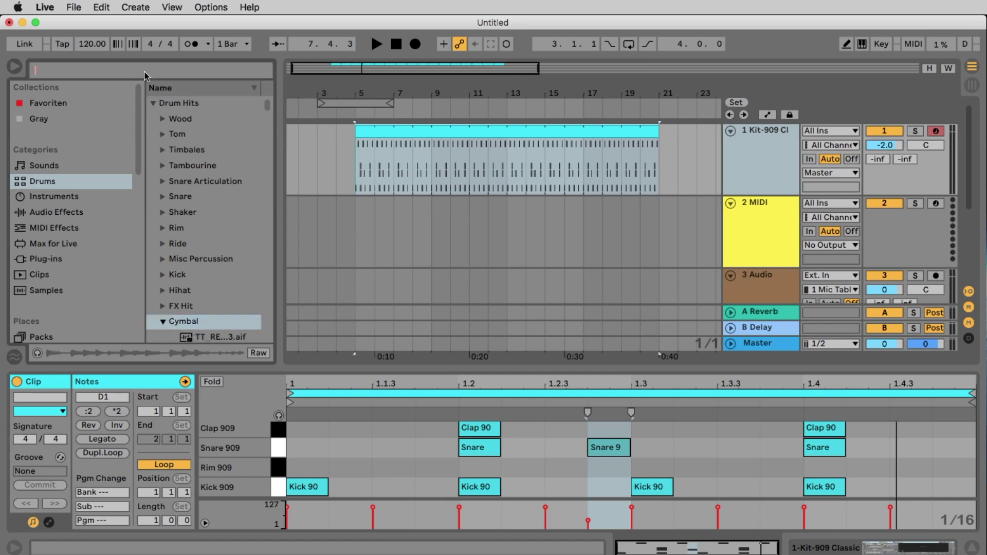
type("909")
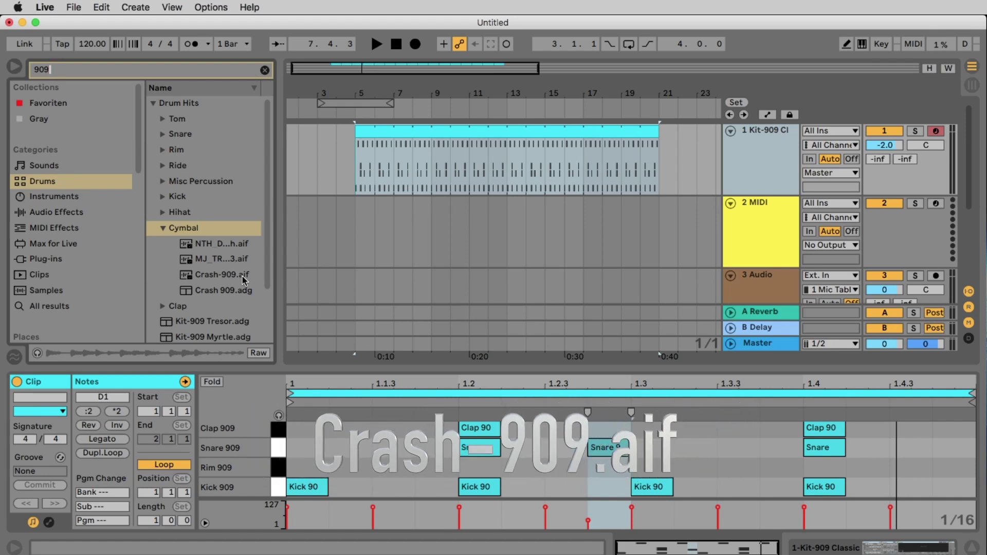
left_click(751, 238)
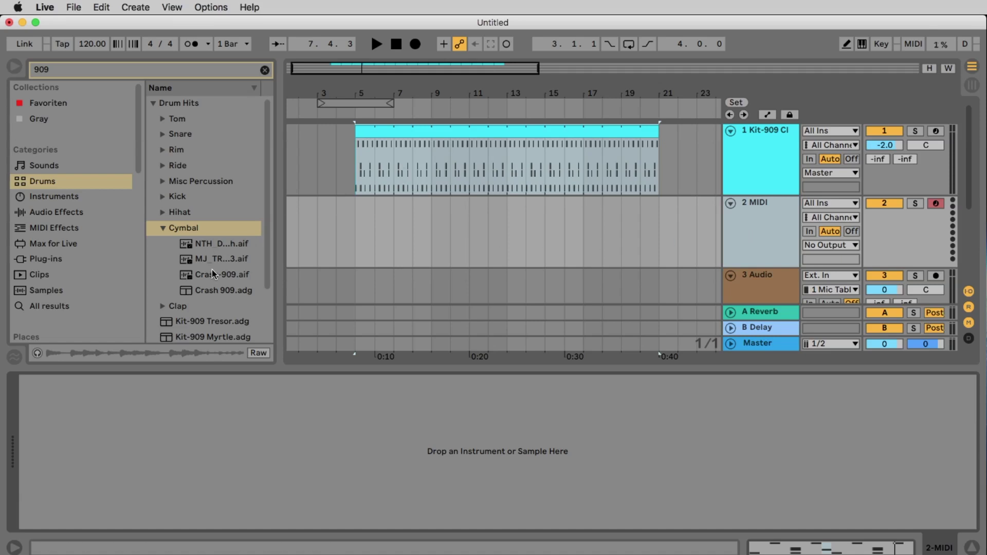
Step: Load Crash-909.aif onto track 2 and create an empty one-bar MIDI clip at bar 5
left_click_drag(214, 276, 422, 434)
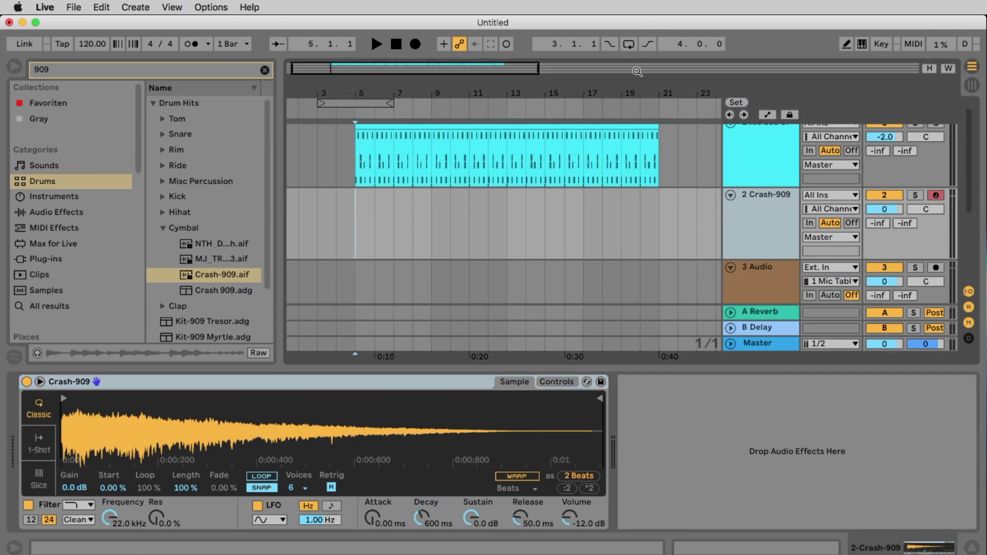
left_click(365, 220)
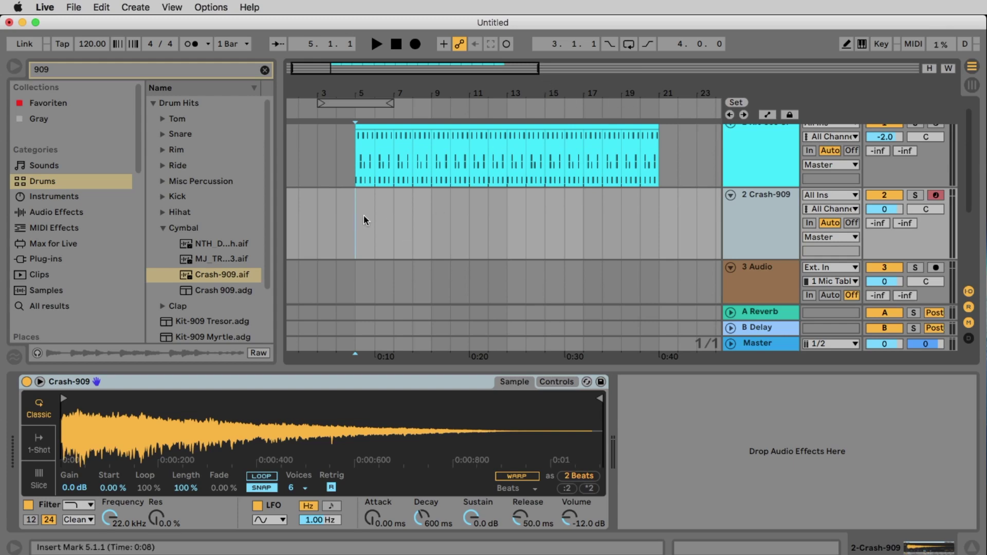
left_click_drag(353, 217, 375, 216)
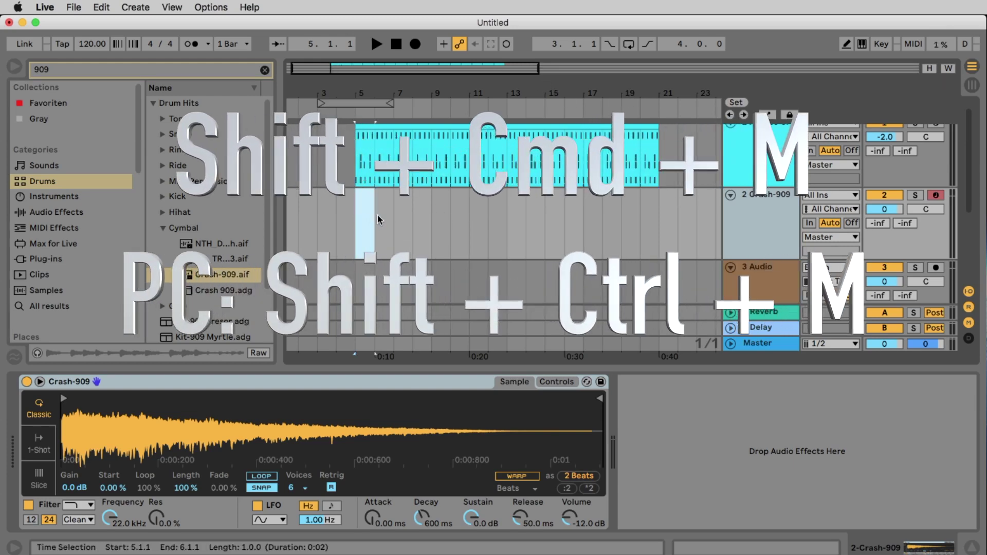
key("shift+super+m")
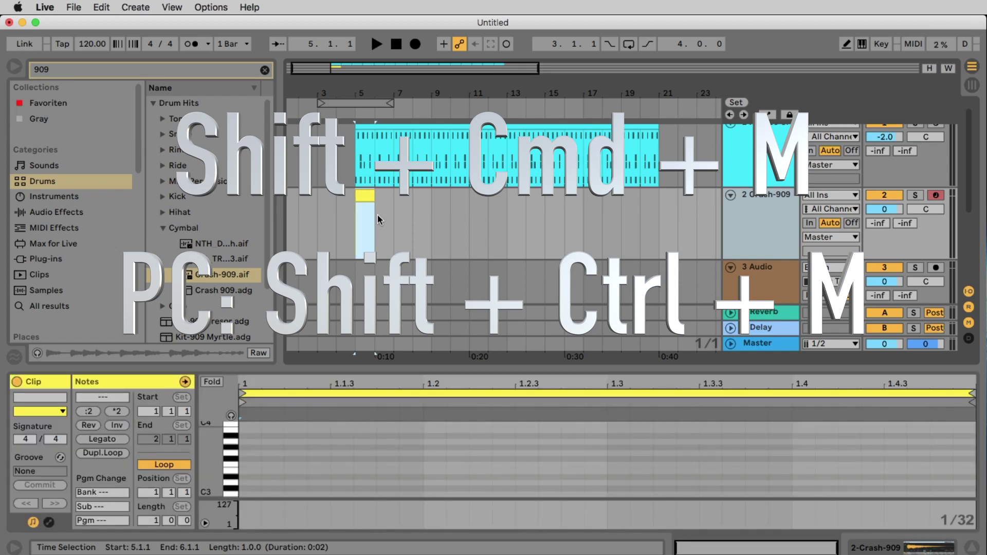
Step: Draw a C3 note at 1.1.1 lasting the whole bar
left_click(377, 214)
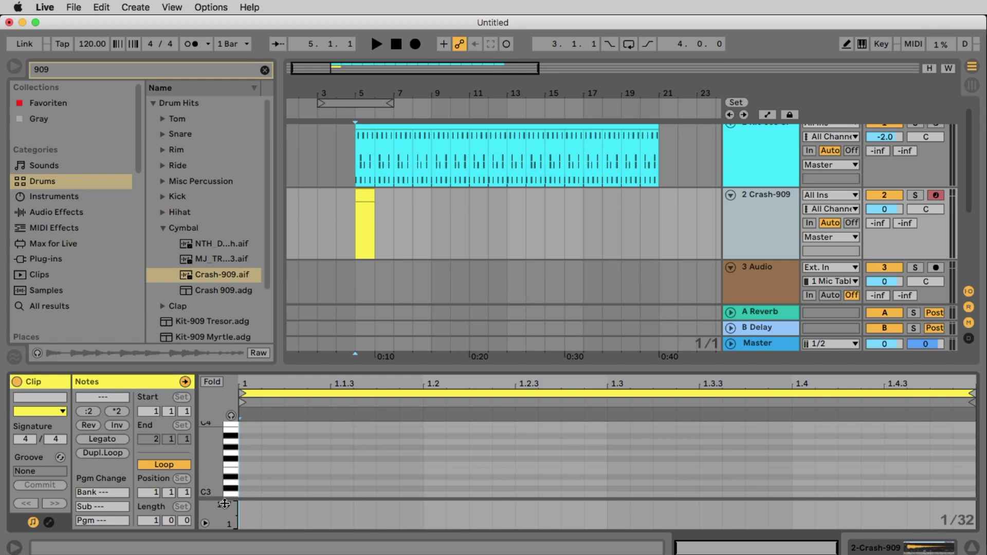
left_click(252, 493)
double_click(251, 492)
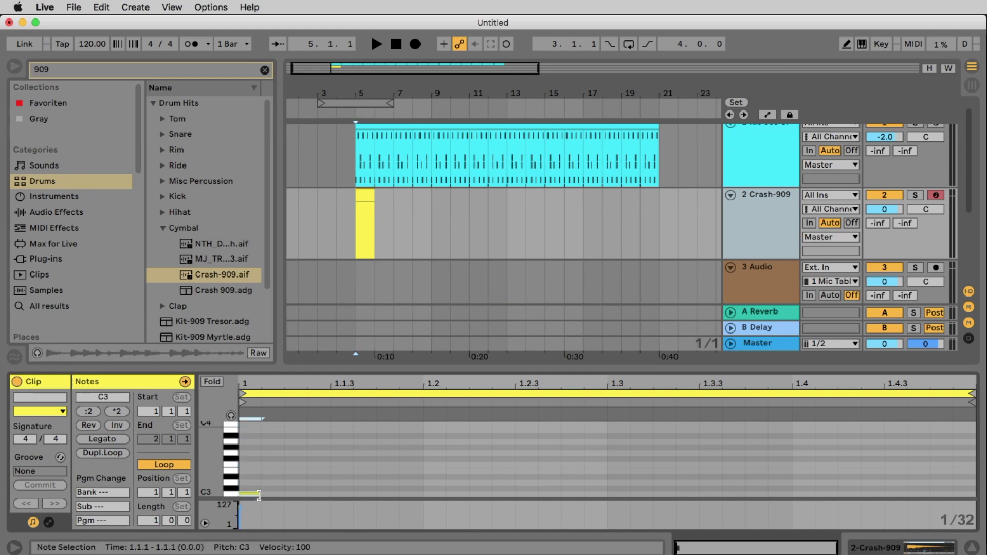
left_click_drag(259, 495, 974, 499)
Step: Lower the Crash-909 track volume to -7 dB and audition the crash
key("space")
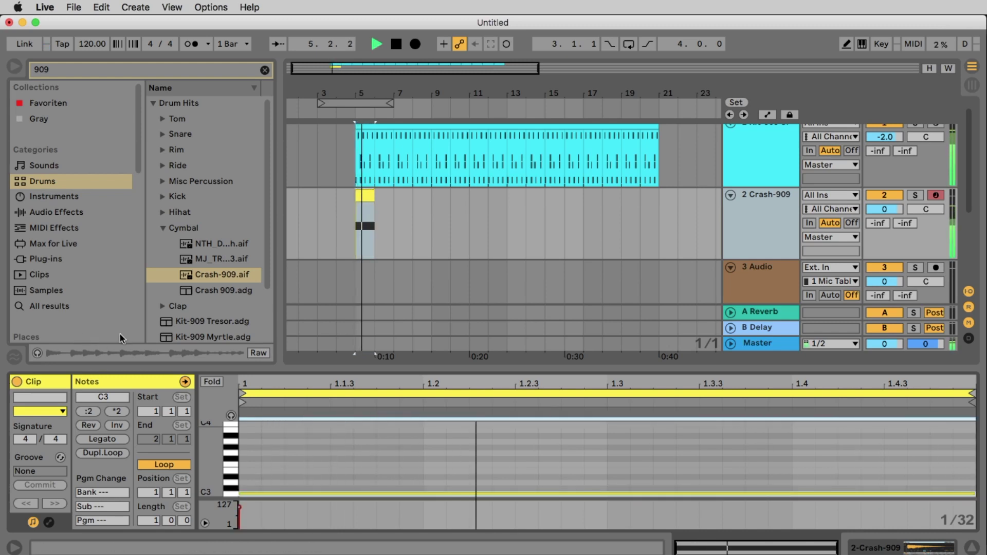
left_click(882, 209)
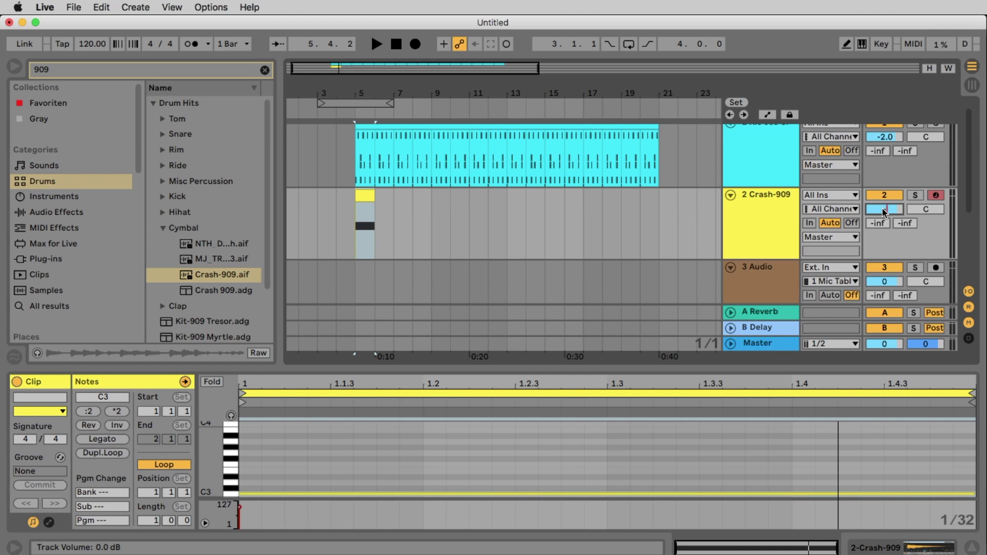
key("Return")
key("space")
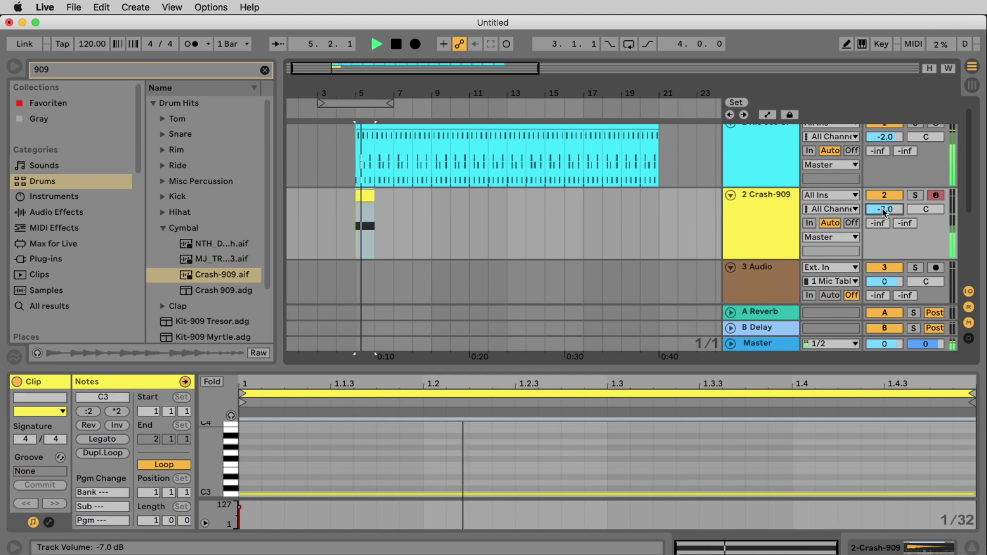
key("space")
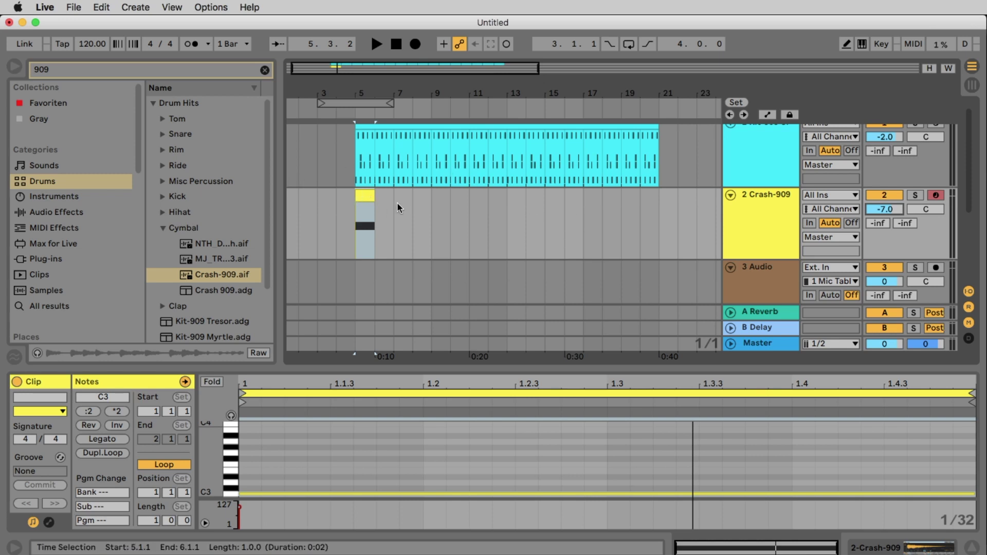
Step: Copy the bar-5 crash clip to bar 13 and play both crashes back
left_click_drag(367, 227, 520, 226)
left_click(365, 206)
key("space")
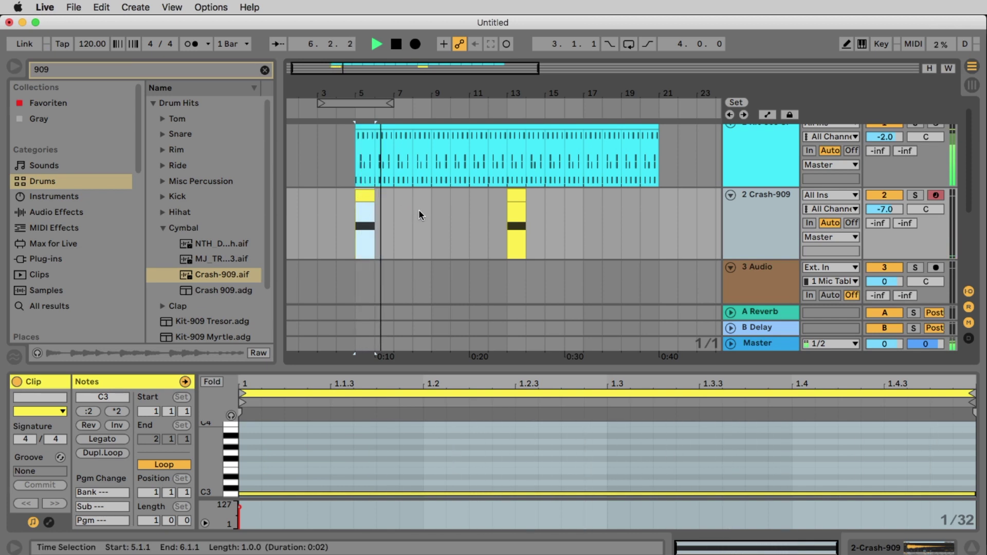
key("space")
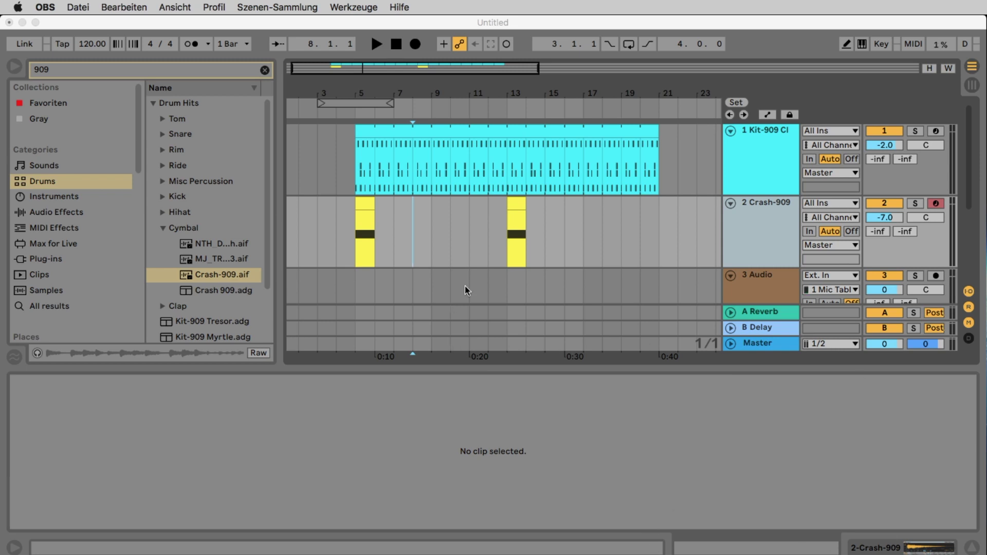
Step: Split bar 12 of the Kit-909 beat into its own clip
left_click(491, 189)
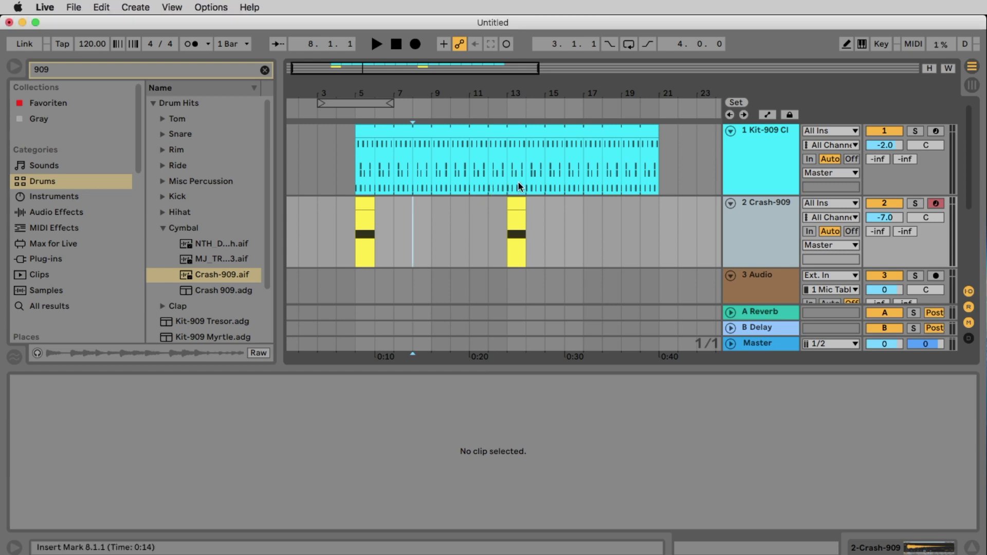
left_click(499, 155)
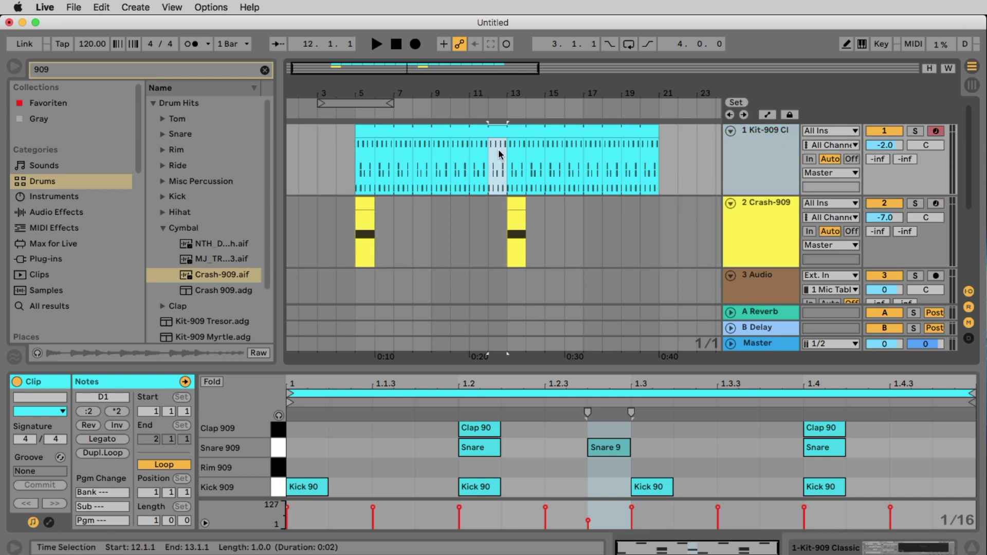
right_click(495, 153)
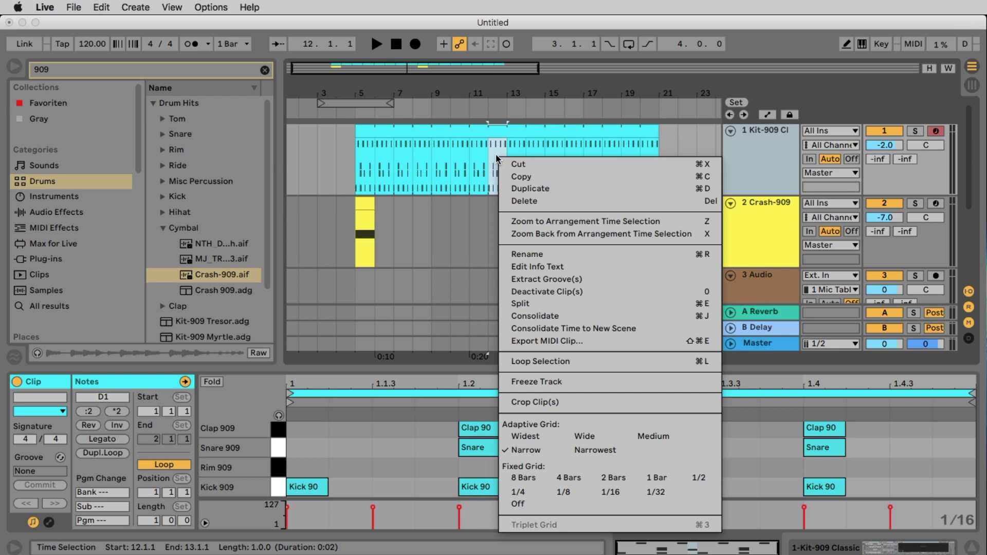
left_click(532, 305)
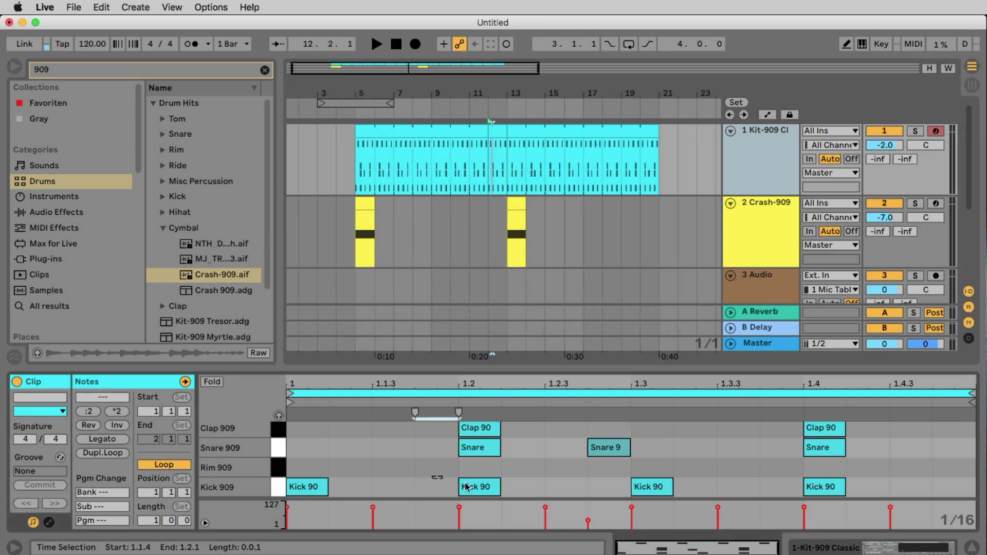
Step: Delete the kicks on beats 2, 3 and 4 of bar 12, then play from bar 11 to hear the break
left_click_drag(416, 480, 880, 507)
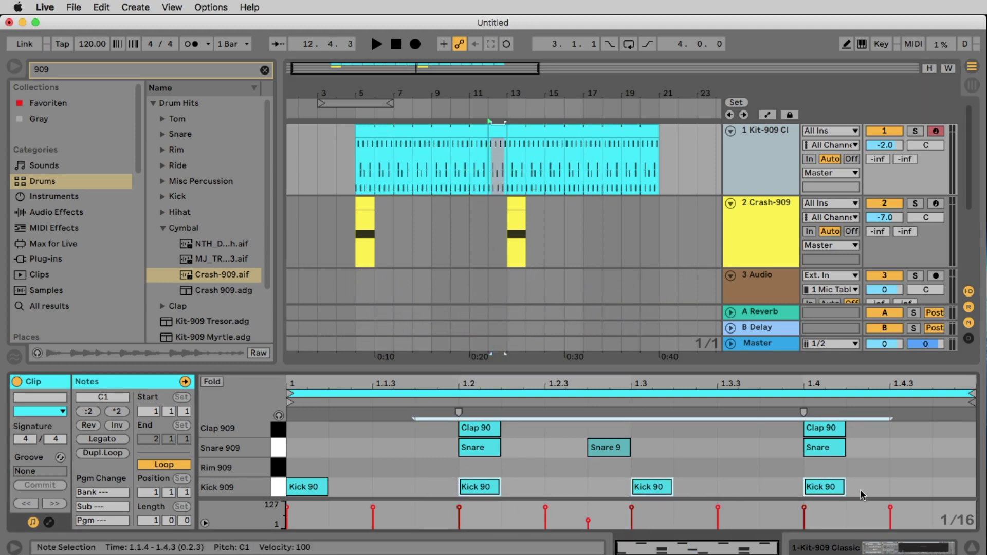
key("Delete")
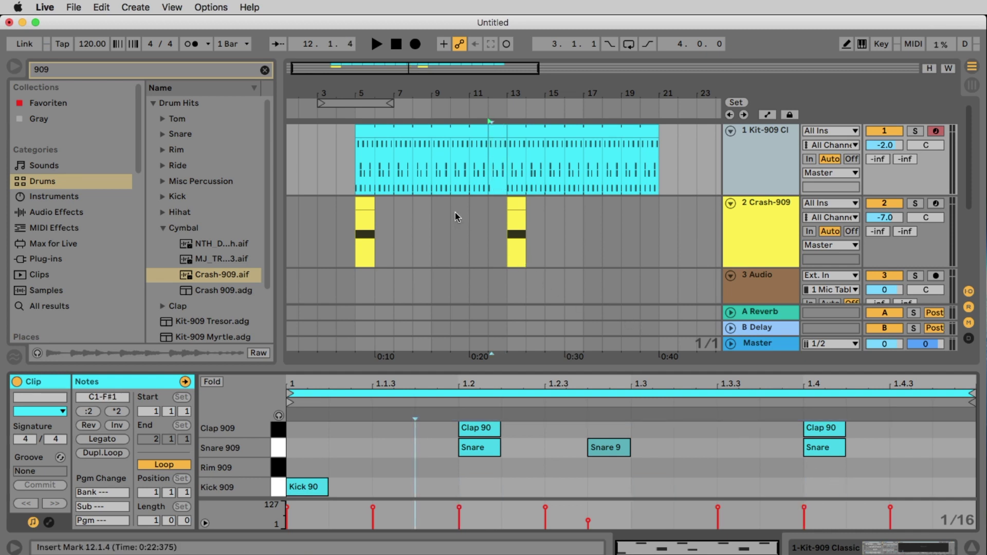
left_click(469, 219)
key("space")
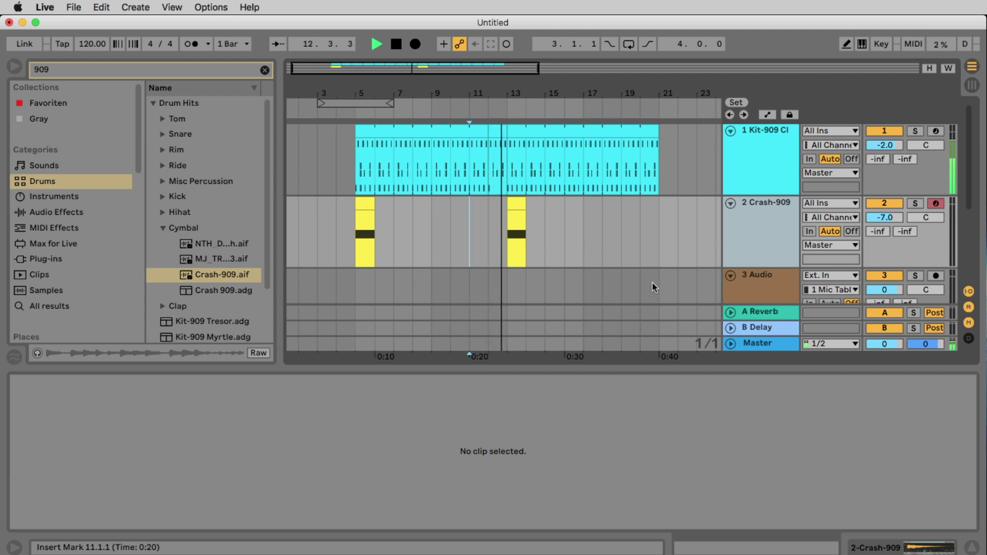
key("space")
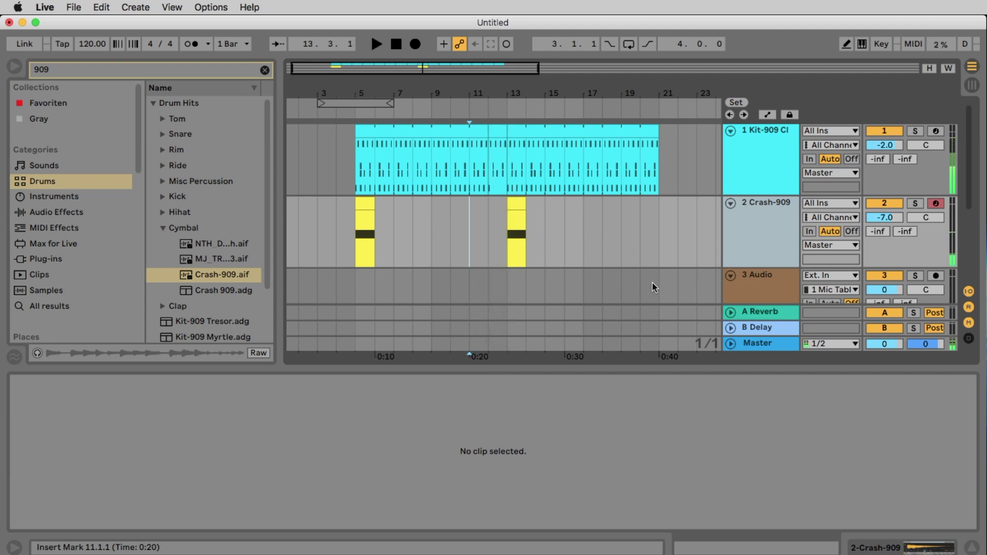